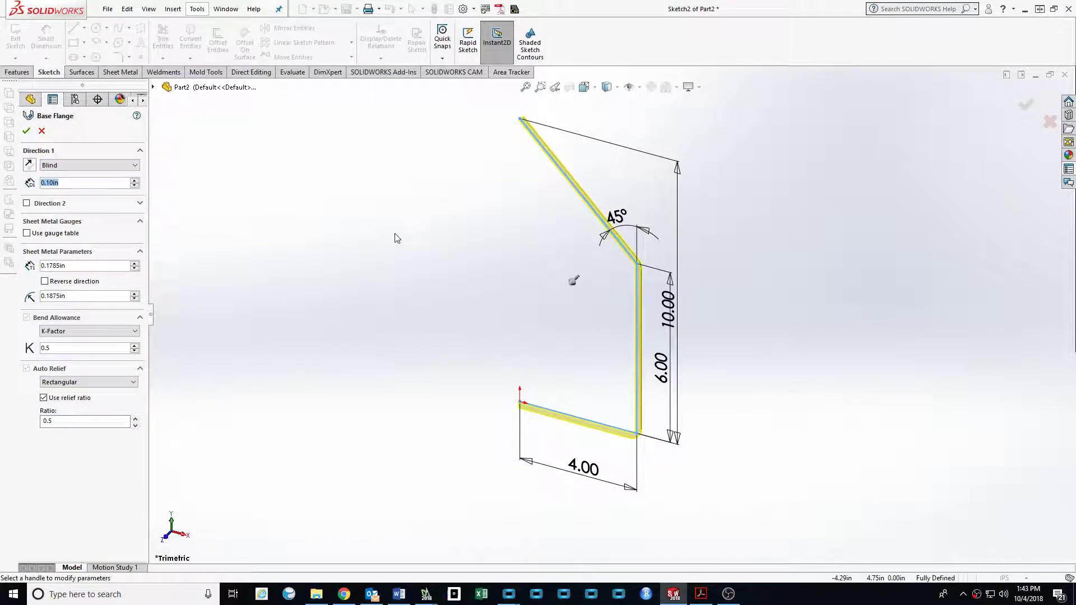
type("20")
- Confirm the 20.00in flange depth and bend radius, accept the slotted tab, and inspect the part
key("Return")
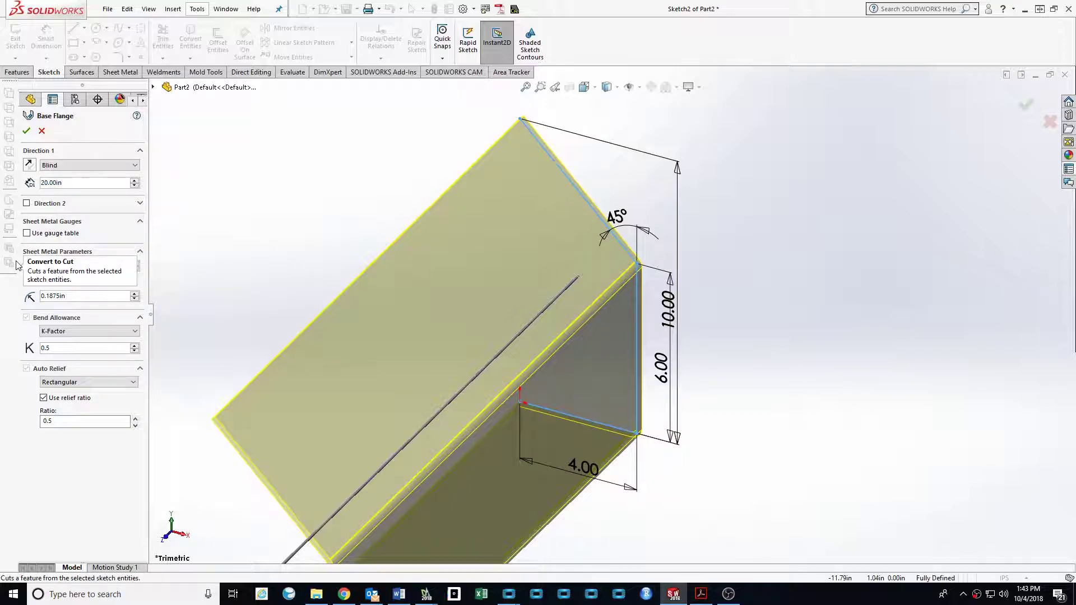
type(".060")
triple_click(84, 296)
type(".00")
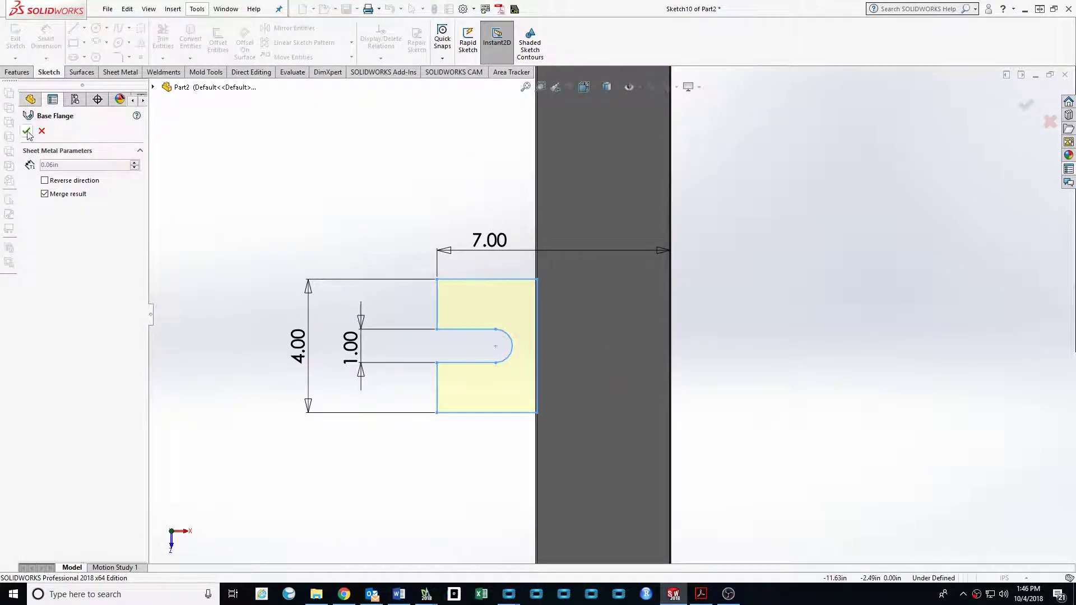
left_click(28, 135)
middle_click_drag(413, 223, 501, 370)
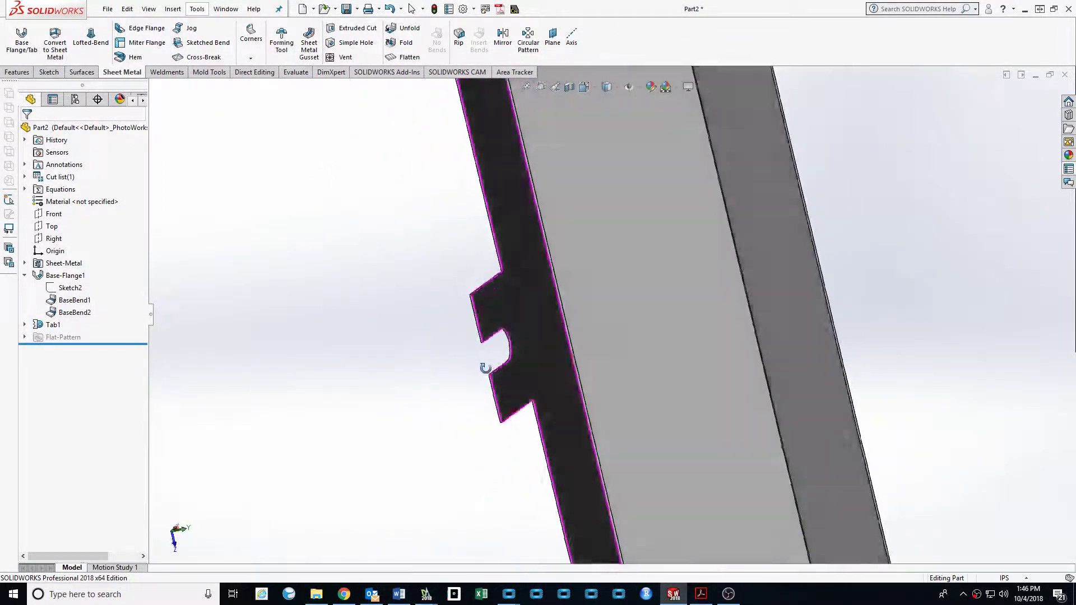
middle_click_drag(501, 370, 570, 319)
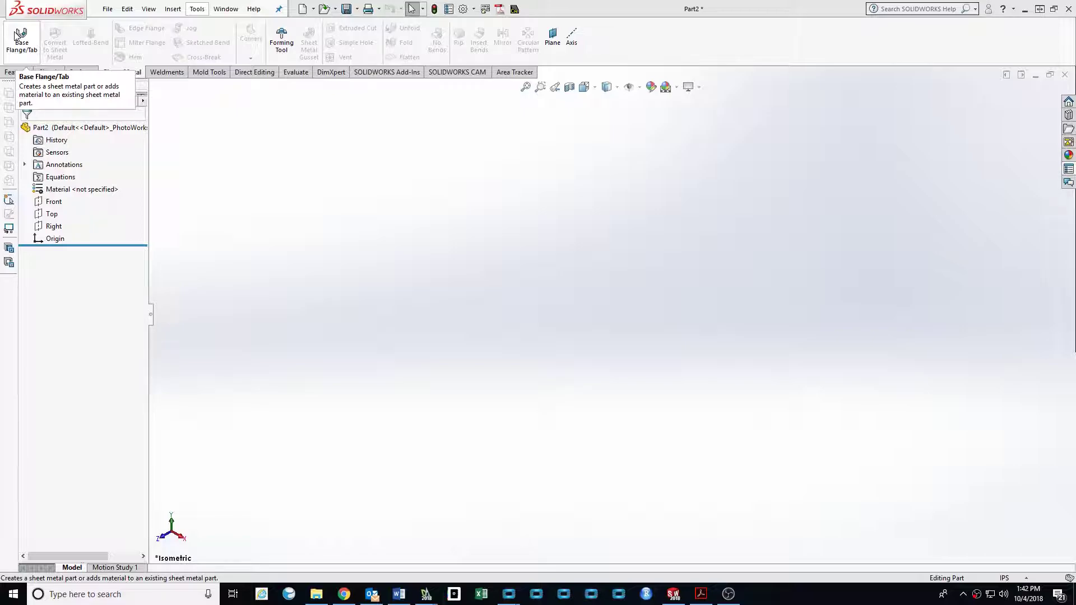
- Start a base flange on the Front plane and sketch the three-line base, wall and lip profile
left_click(21, 35)
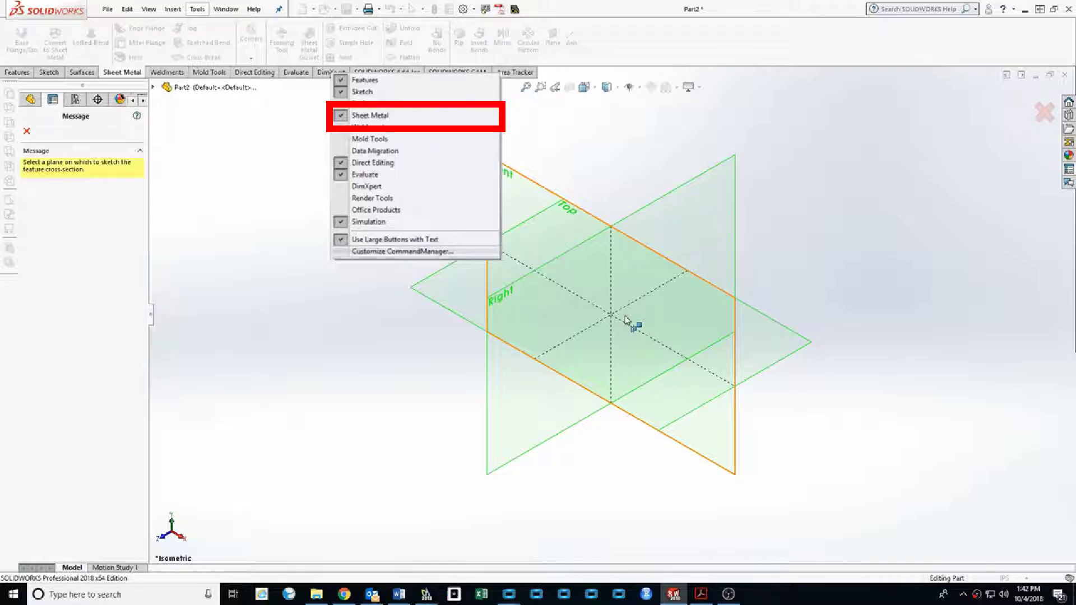
left_click(626, 320)
key("l")
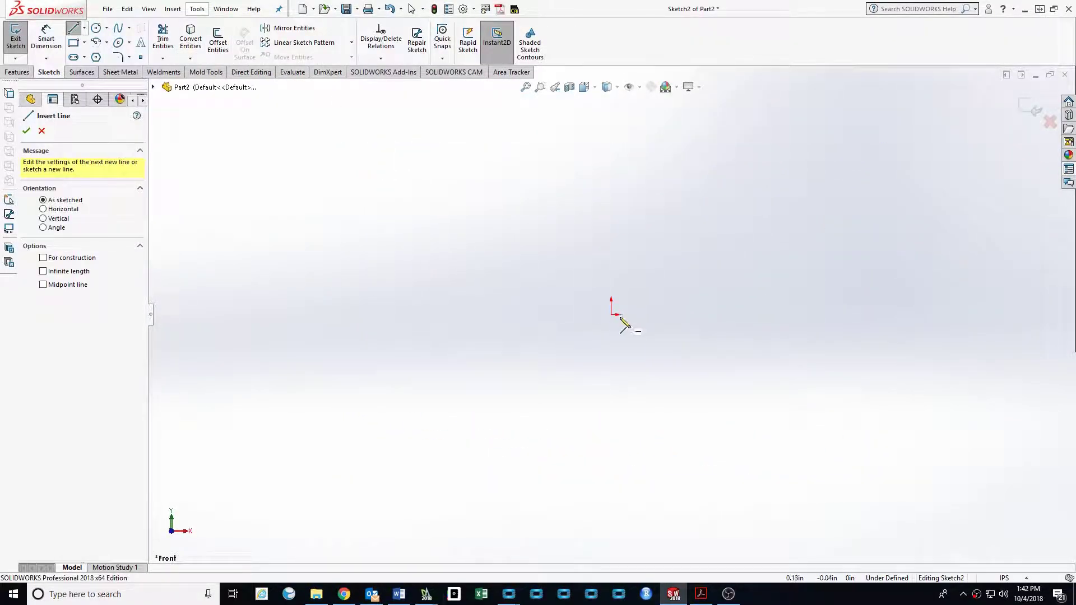
left_click(611, 312)
left_click(788, 312)
scroll(715, 205, "up", 2)
left_click(625, 194)
left_click(546, 144)
right_click_drag(644, 253, 619, 192)
- Dimension the lip angle to 45° and the overall profile height to 10.00
left_click(588, 169)
left_click(624, 219)
left_click(592, 126)
type("45")
key("Return")
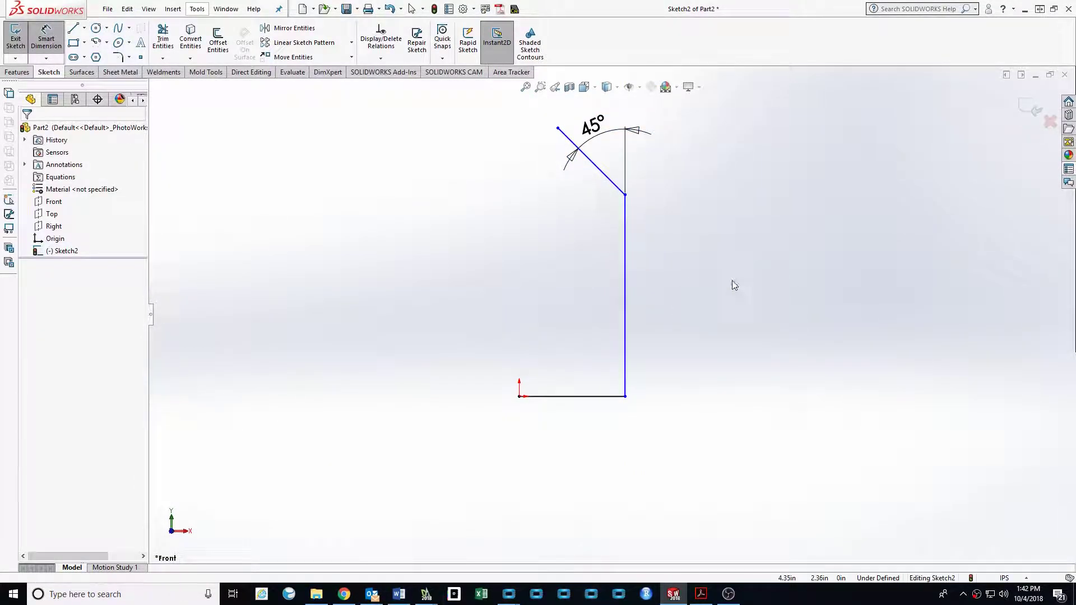
right_click_drag(677, 438, 664, 395)
left_click(593, 396)
left_click(558, 129)
left_click(852, 308)
type("10")
key("Return")
scroll(606, 265, "up", 2)
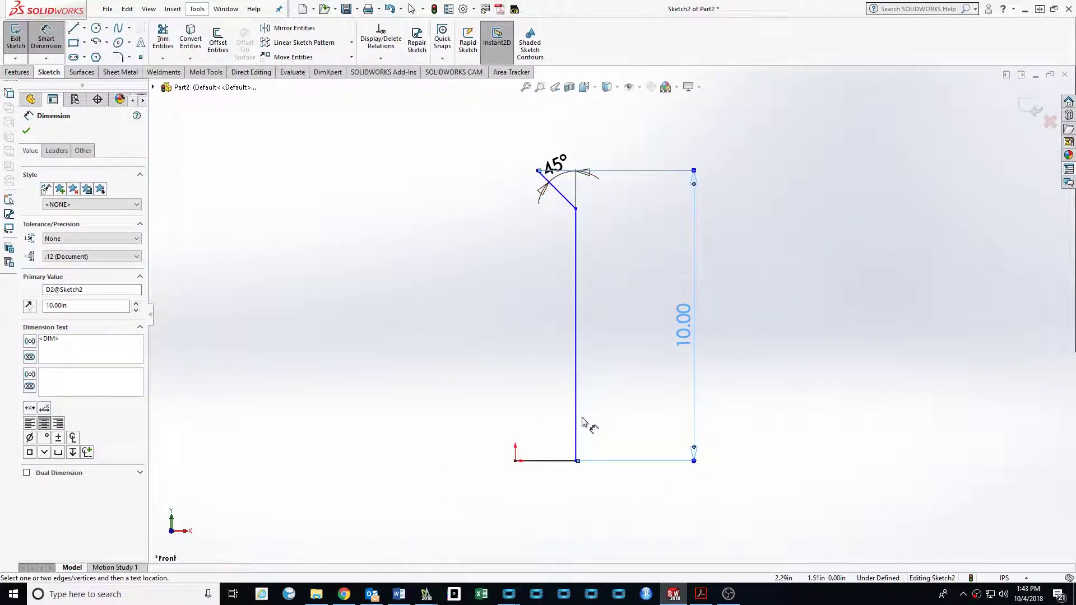
- Dimension the base width to 4.00 and the vertical wall height to 6.00
left_click(577, 420)
left_click(514, 460)
left_click(547, 497)
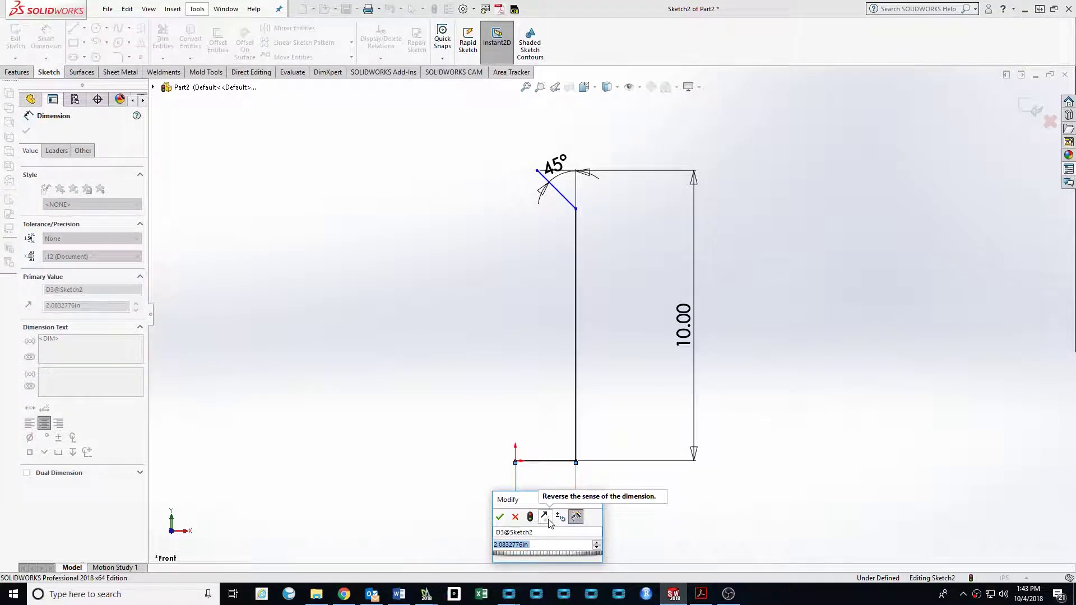
type("4")
key("Return")
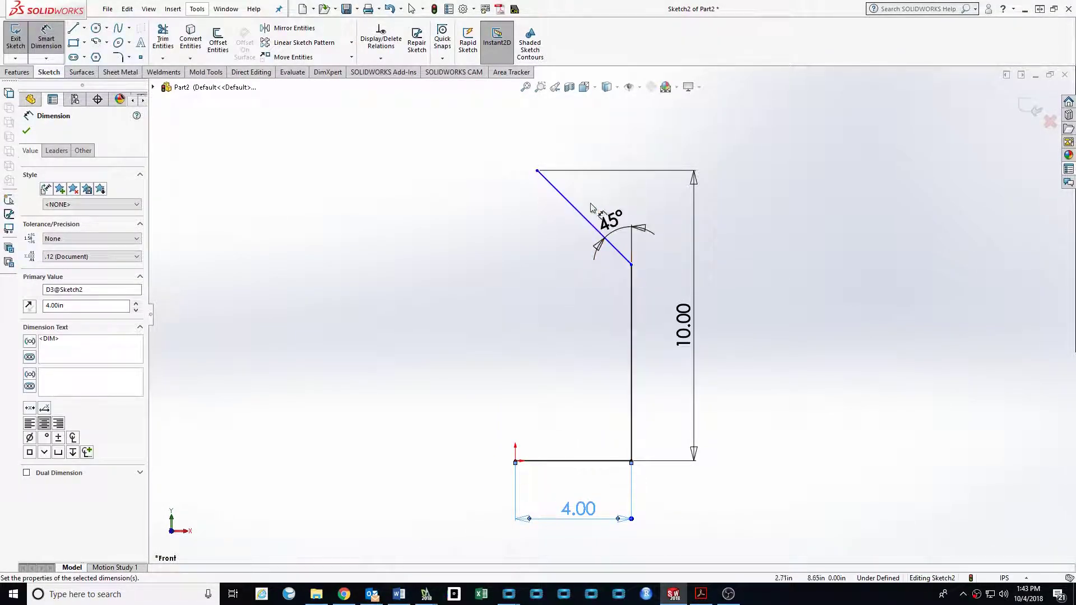
left_click(631, 265)
left_click(631, 461)
left_click(664, 371)
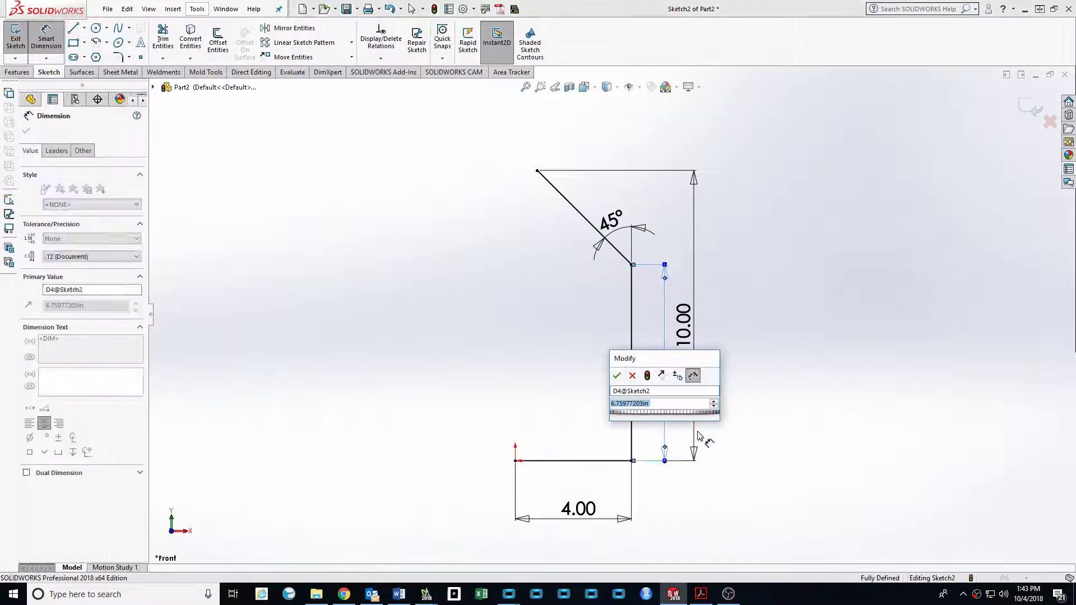
type("6")
key("Return")
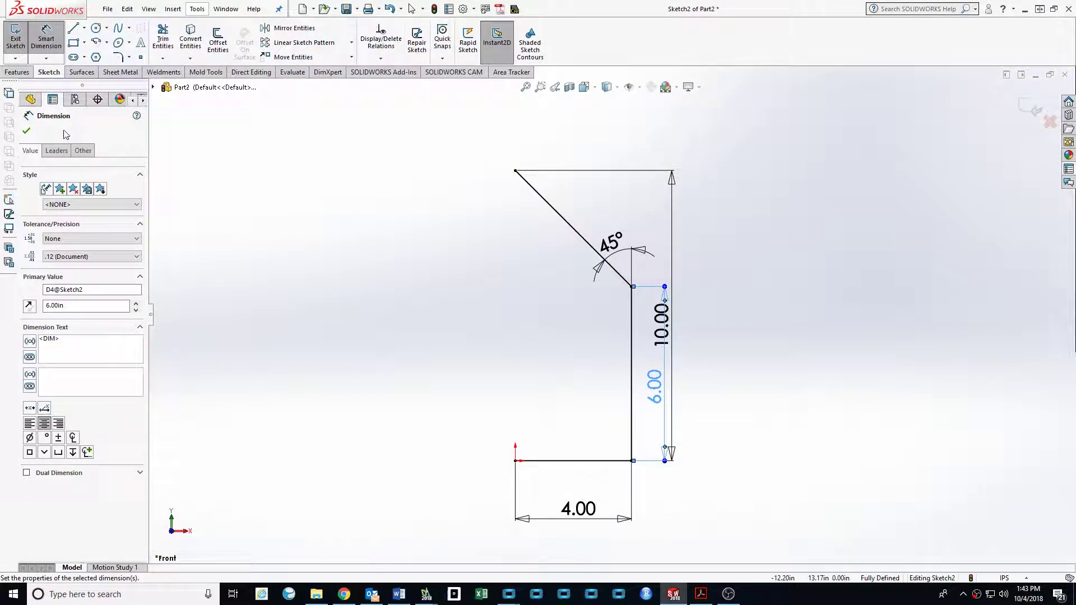
- Turn the profile into a base flange and keep Blind as the Direction 1 end condition
left_click(1033, 111)
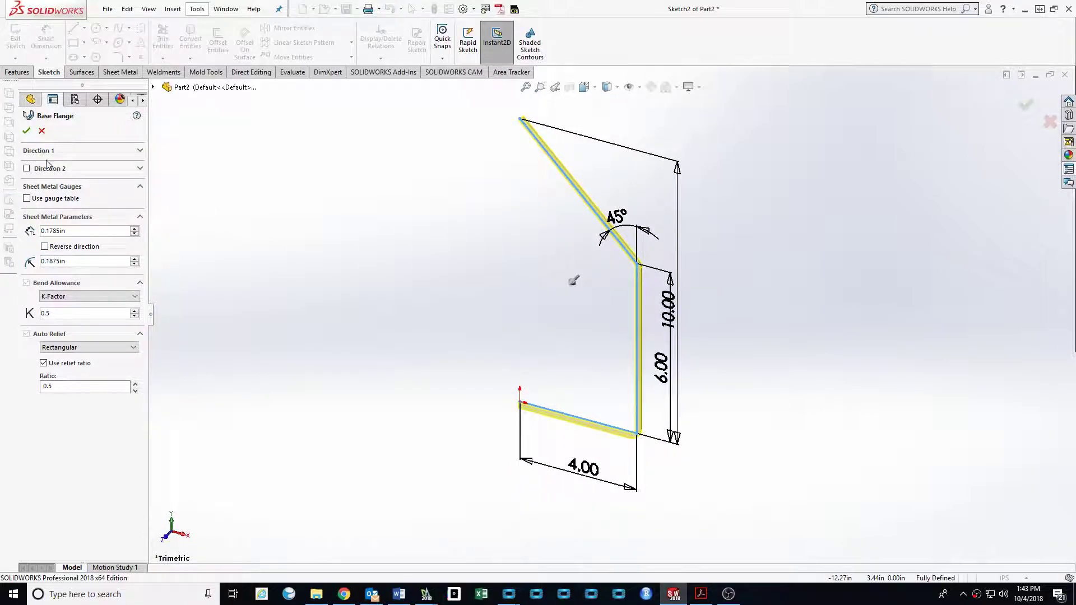
left_click(72, 153)
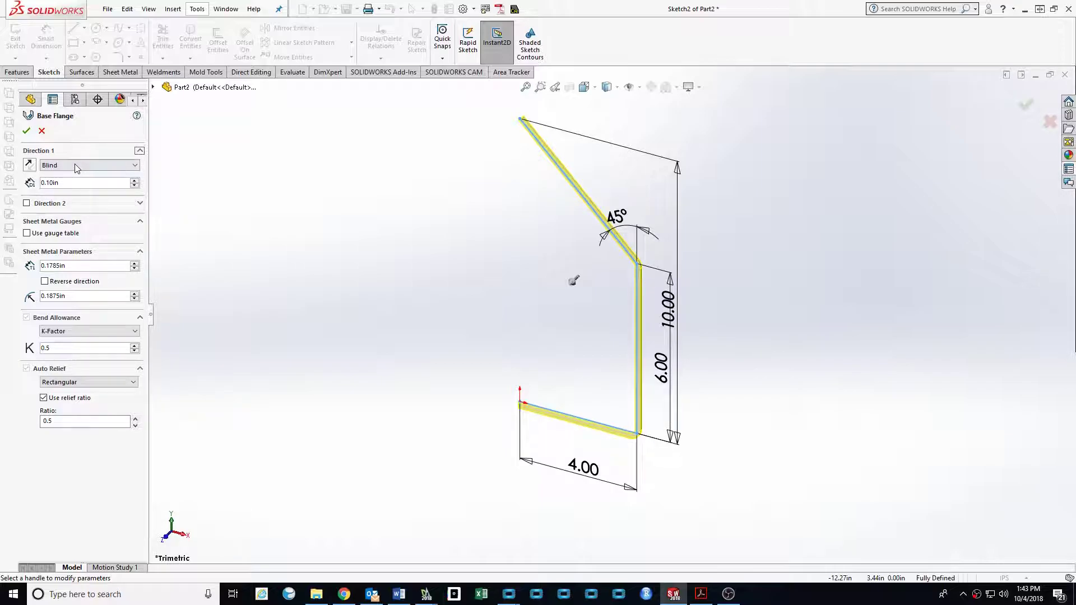
left_click(75, 164)
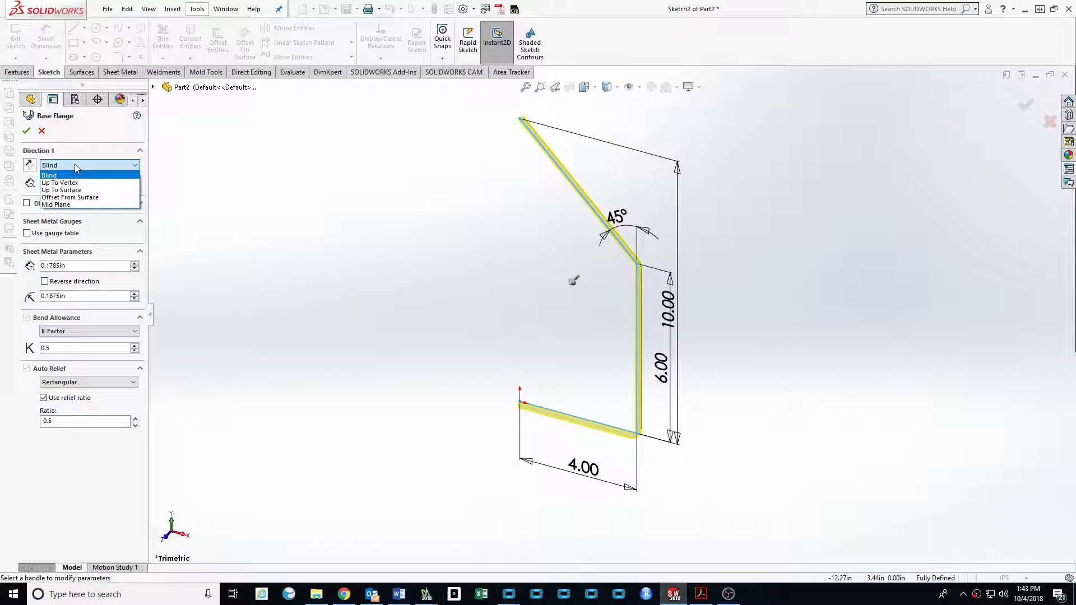
left_click(75, 164)
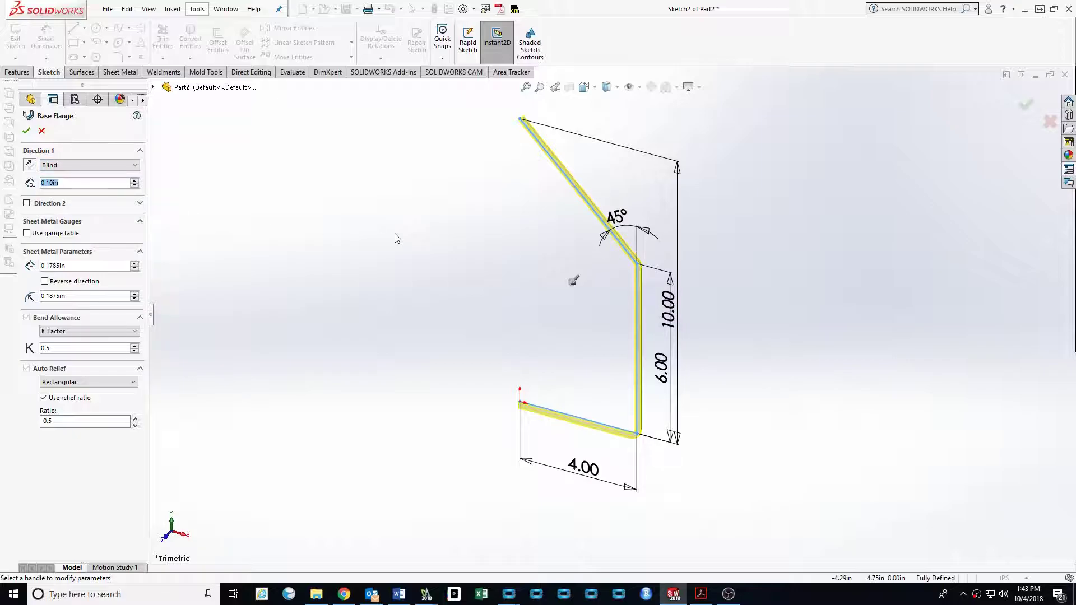
- Set the base flange Direction 1 depth to 20.00in
left_click(676, 168)
type("20")
key("Return")
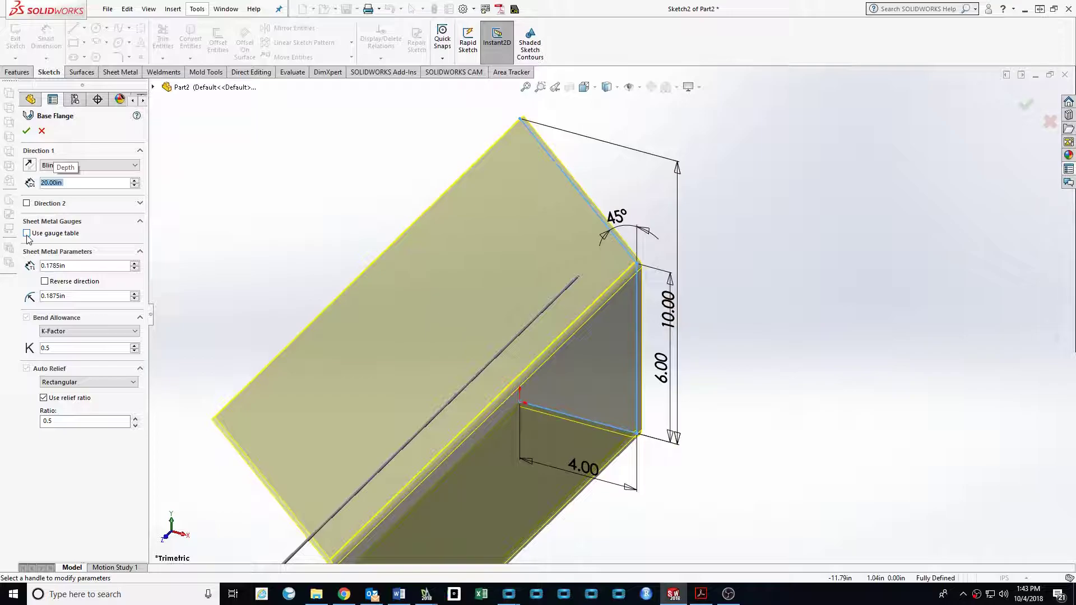
- Set sheet thickness and bend radius to 0.06in, reverse the direction, and inspect the preview
left_click(78, 268)
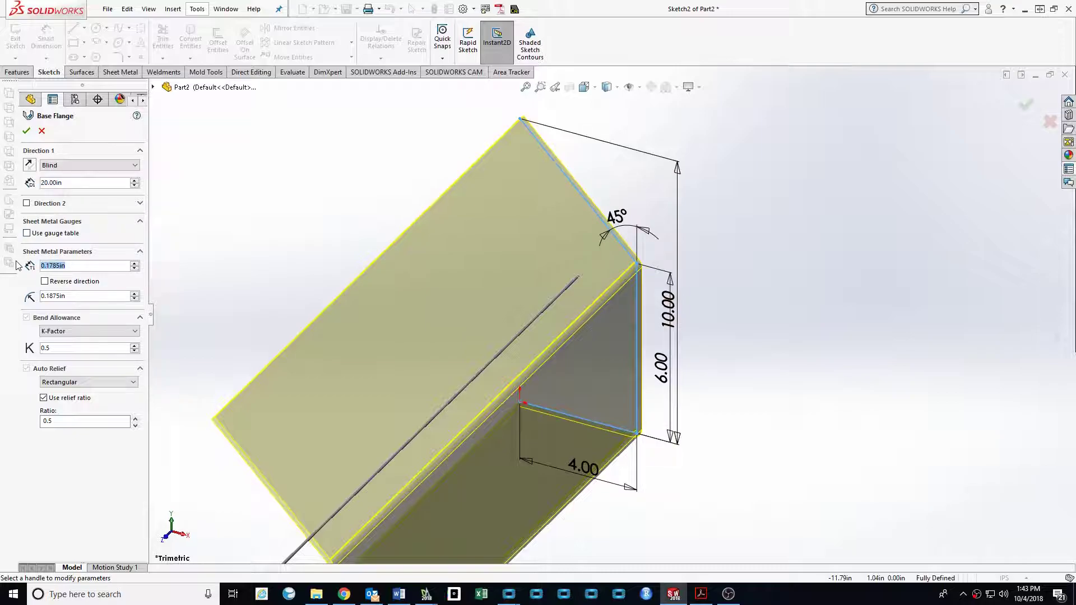
type(".060")
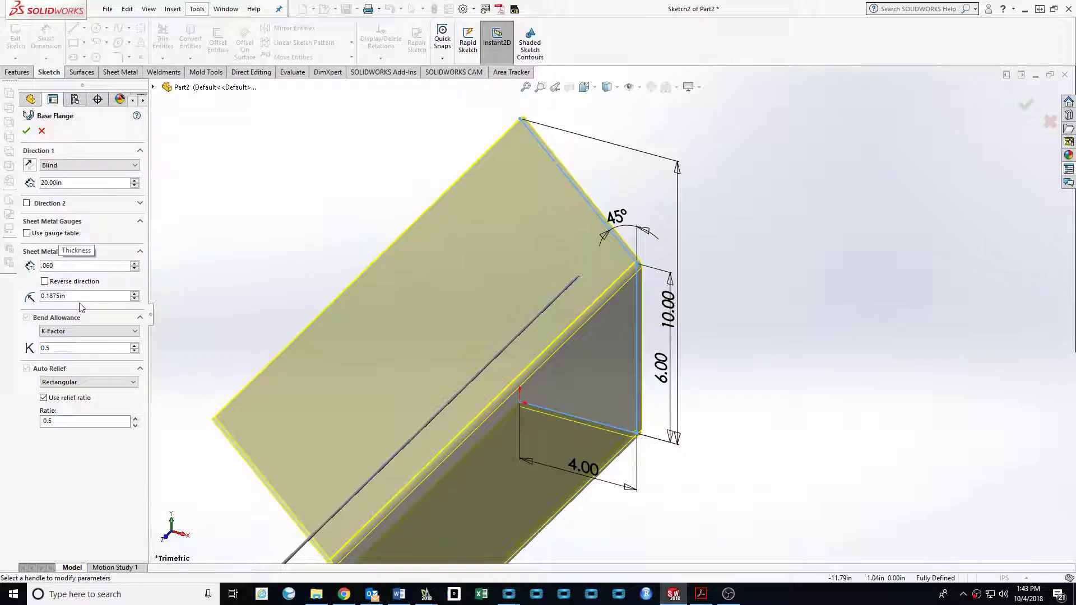
key("Tab")
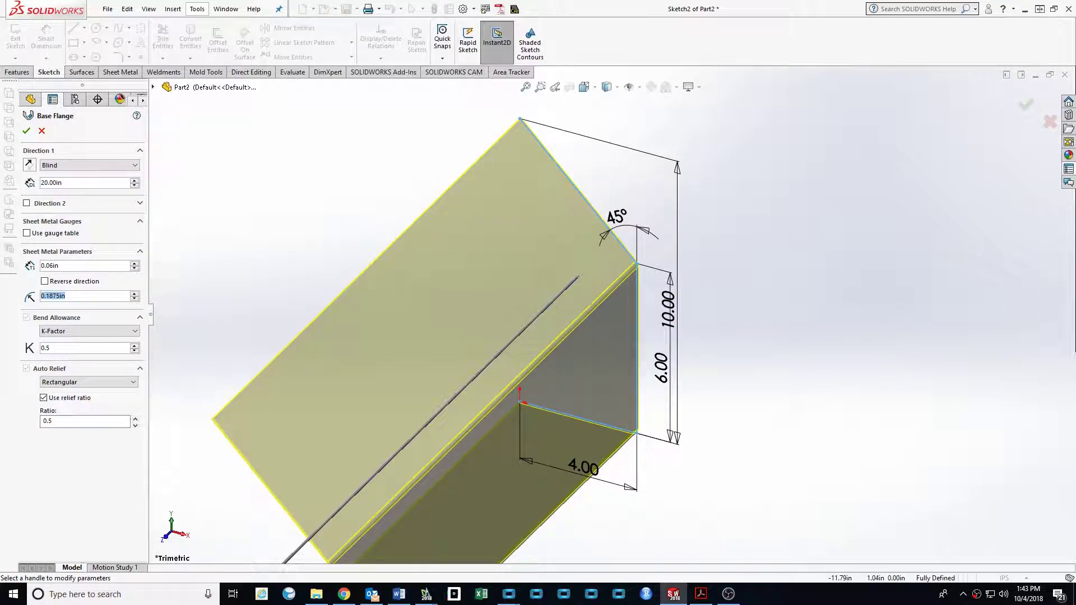
type(".00")
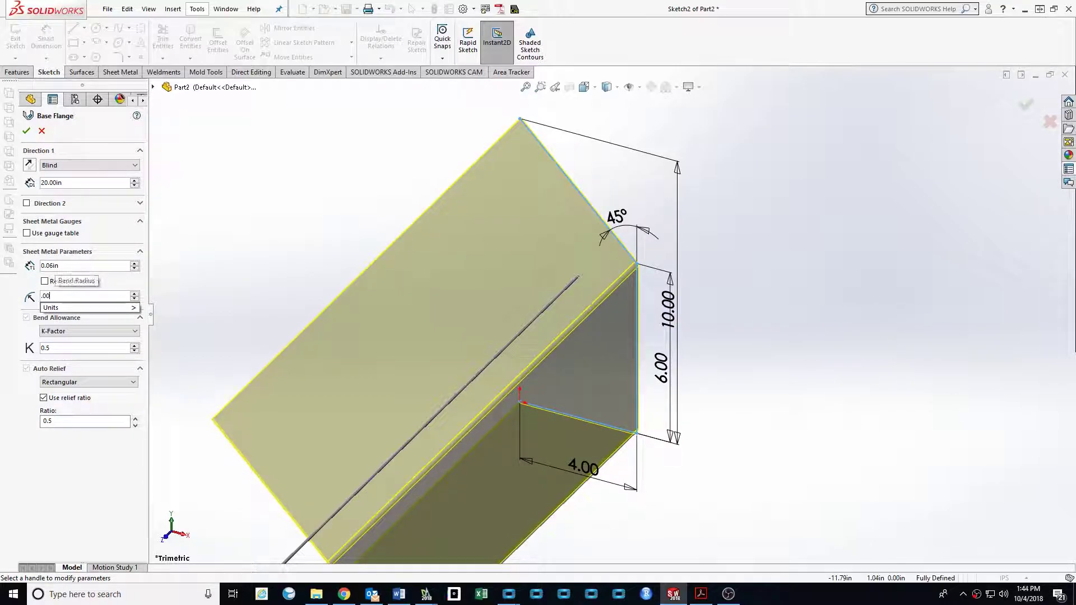
type("6")
key("Return")
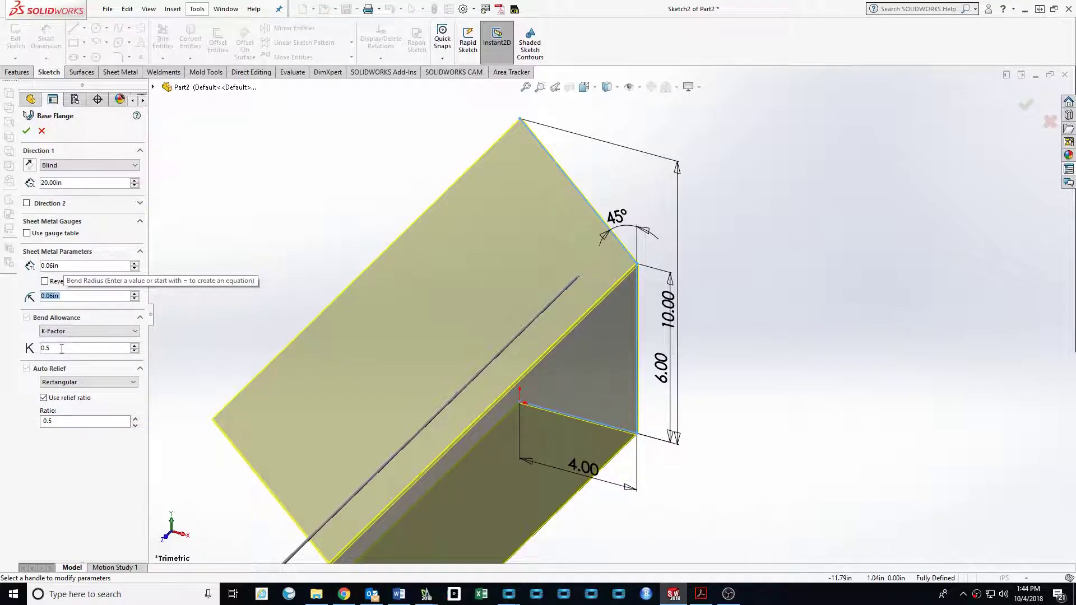
left_click(44, 281)
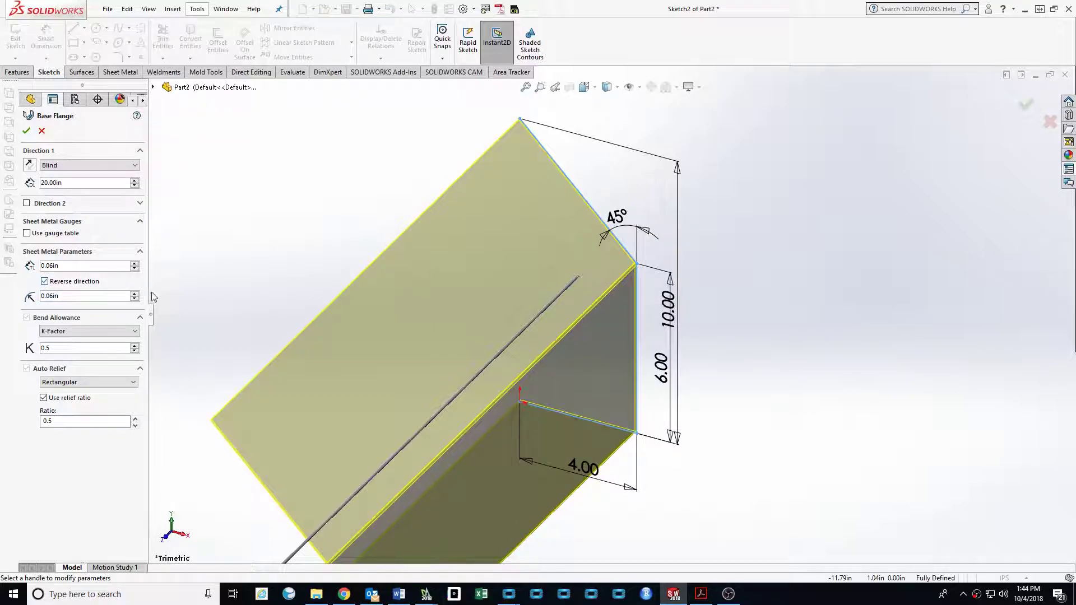
middle_click_drag(383, 258, 580, 140)
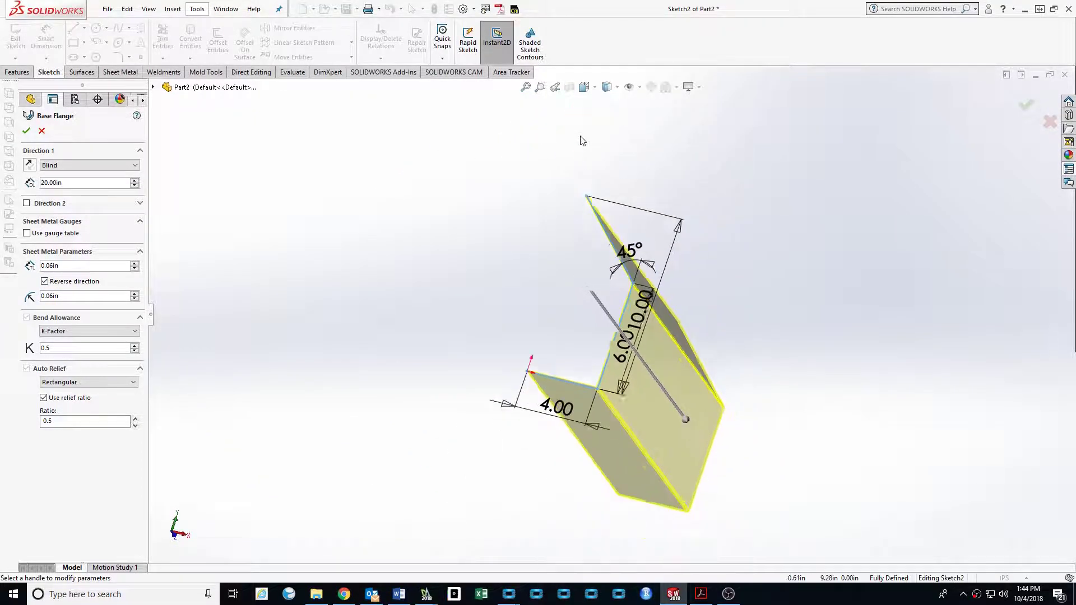
scroll(601, 269, "down", 5)
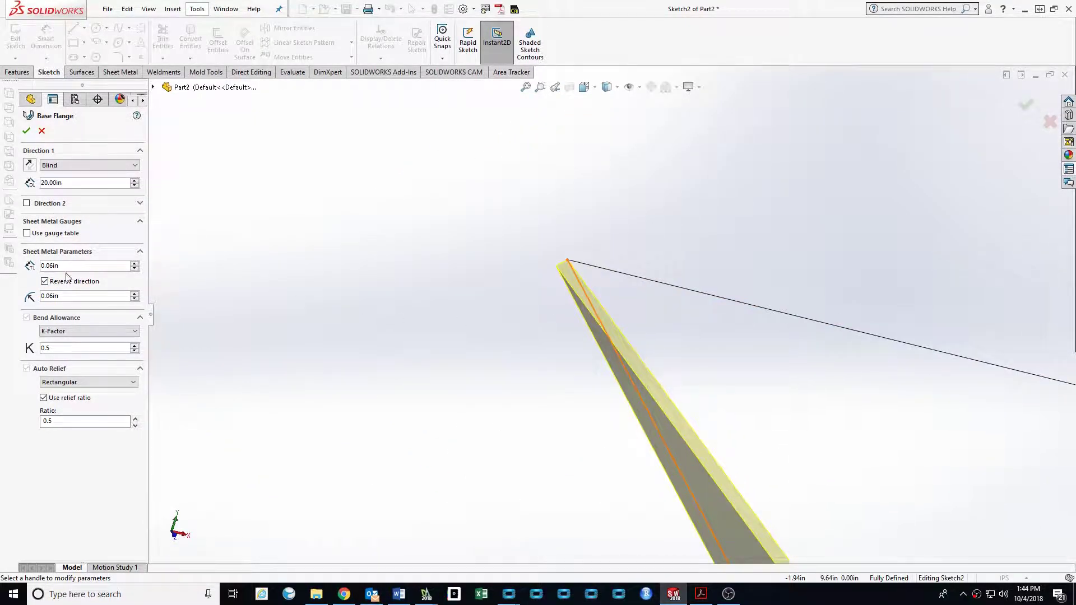
middle_click_drag(459, 293, 609, 369)
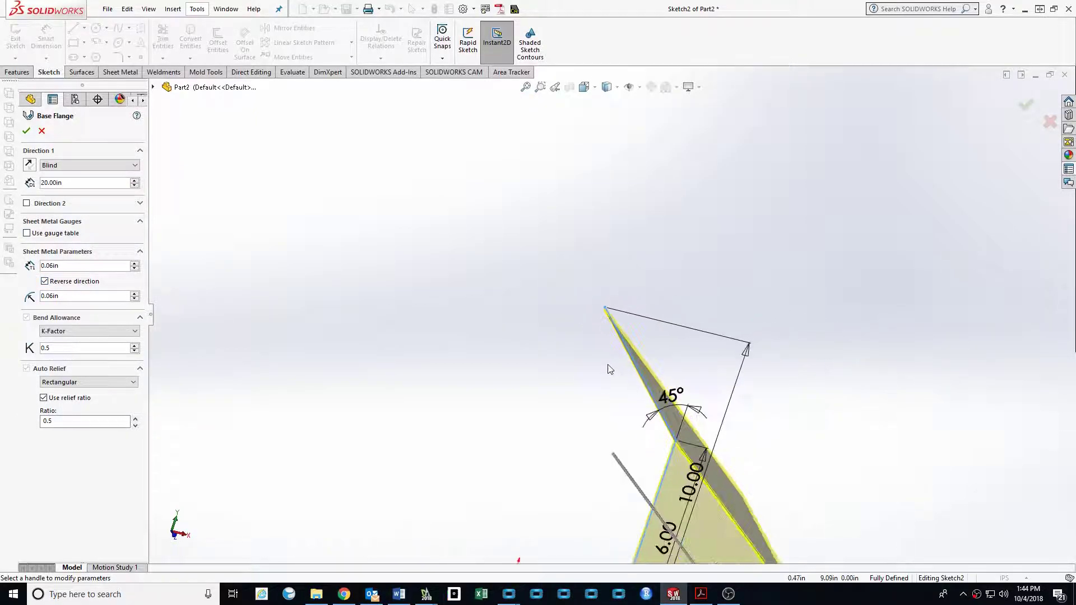
scroll(610, 369, "up", 3)
mouse_move(749, 483)
middle_mouse_down()
mouse_move(713, 432)
mouse_move(730, 420)
mouse_move(730, 443)
middle_mouse_up()
key("Return")
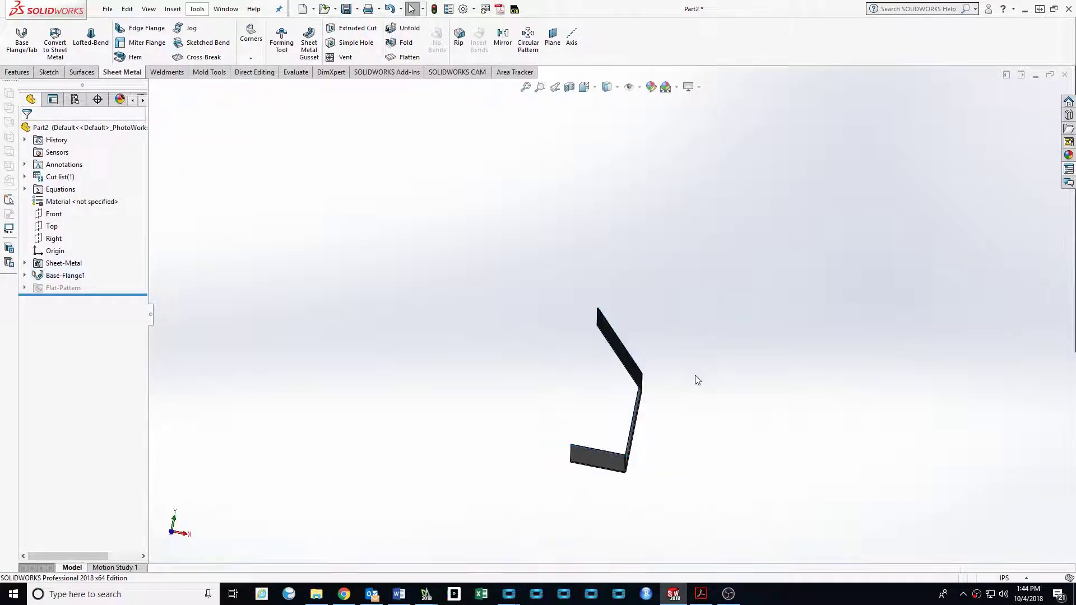
mouse_move(641, 378)
middle_mouse_down()
mouse_move(658, 400)
mouse_move(640, 413)
middle_mouse_up()
key("ctrl+1")
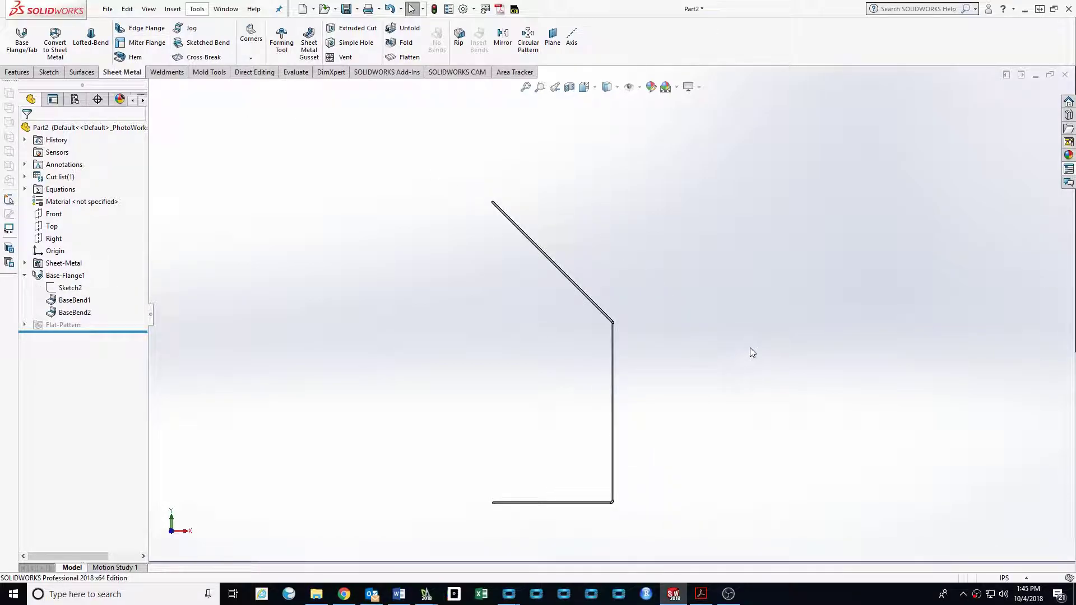
mouse_move(565, 308)
middle_mouse_down()
mouse_move(635, 321)
mouse_move(582, 323)
middle_mouse_up()
scroll(582, 323, "up", 5)
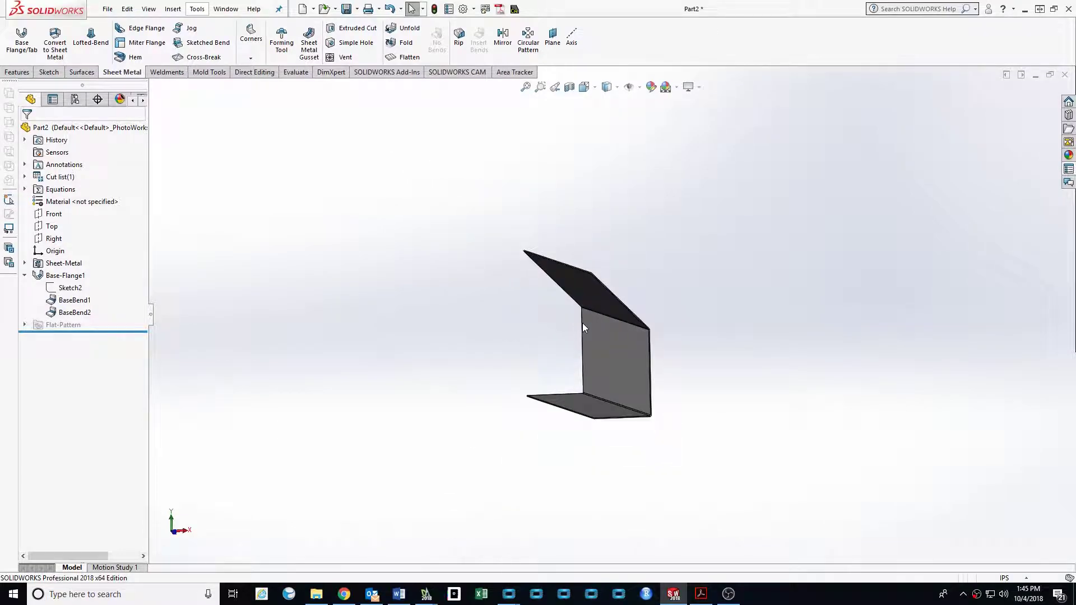
scroll(598, 400, "down", 1)
scroll(600, 401, "down", 1)
scroll(599, 400, "down", 2)
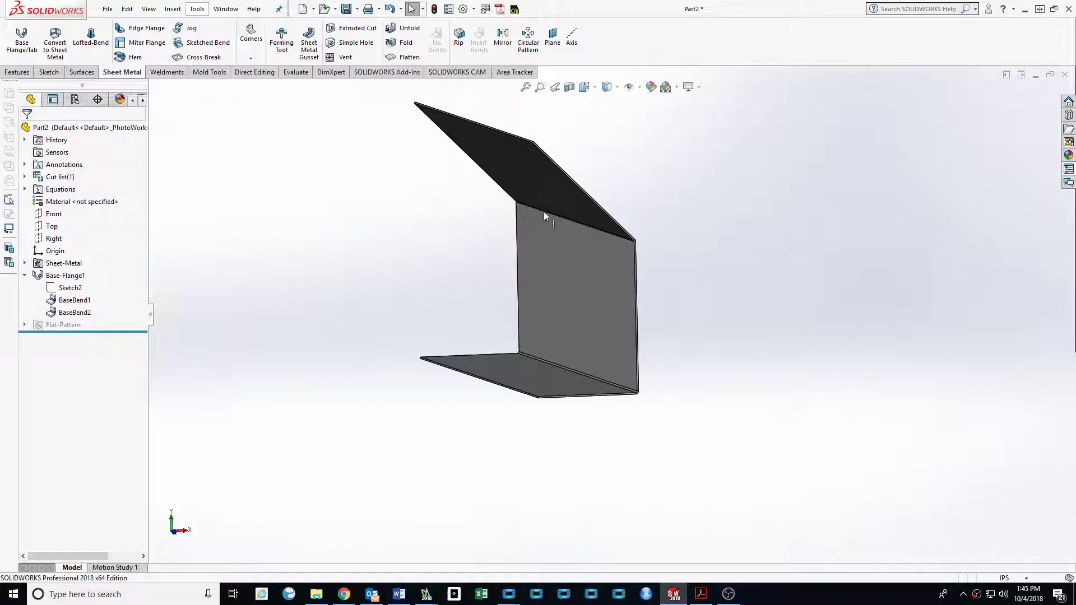
mouse_move(573, 239)
middle_mouse_down()
mouse_move(591, 224)
mouse_move(659, 246)
mouse_move(633, 222)
mouse_move(626, 246)
mouse_move(584, 270)
middle_mouse_up()
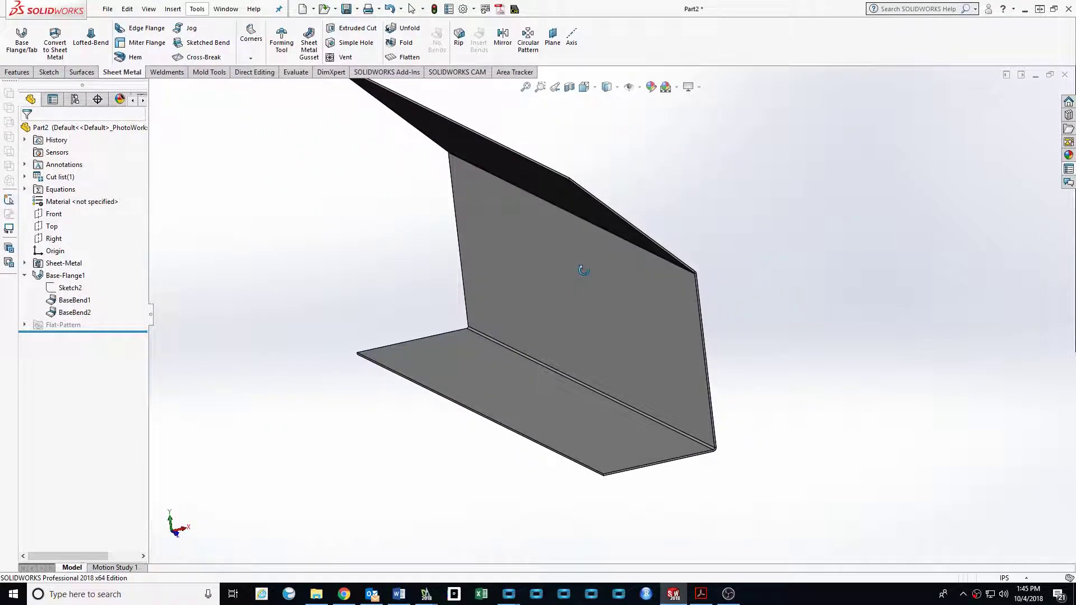
- Start a tab sketch on the bottom leg's face and draw the tab rectangle
left_click(21, 42)
left_click(463, 395)
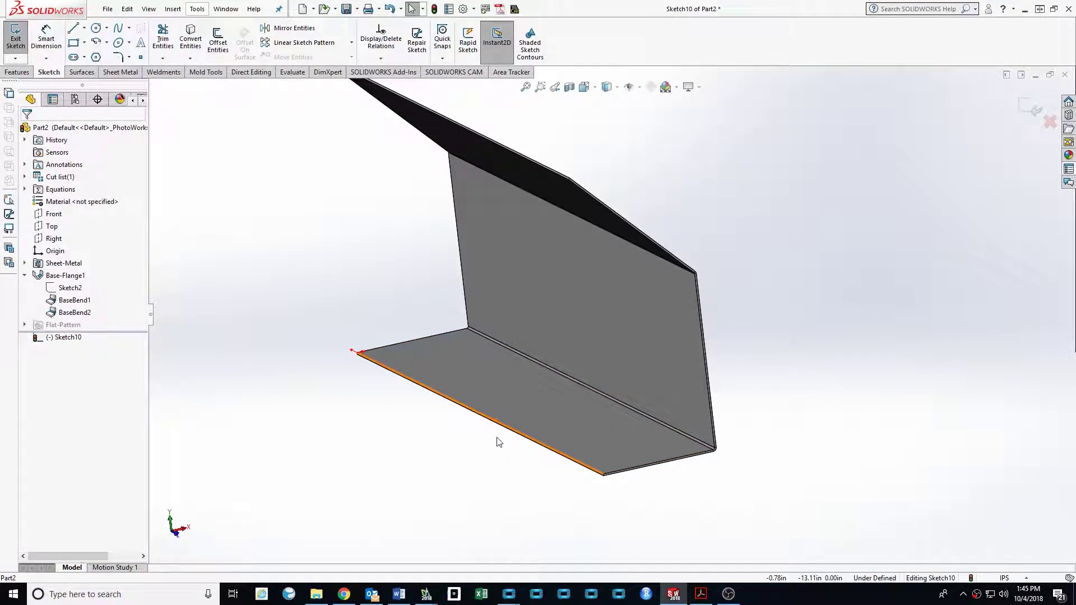
key("ctrl+8")
left_click(74, 42)
left_click(569, 195)
left_click(502, 376)
scroll(573, 334, "up", 2)
- Form the rounded slot in the tab with a circle and trim
left_click(96, 28)
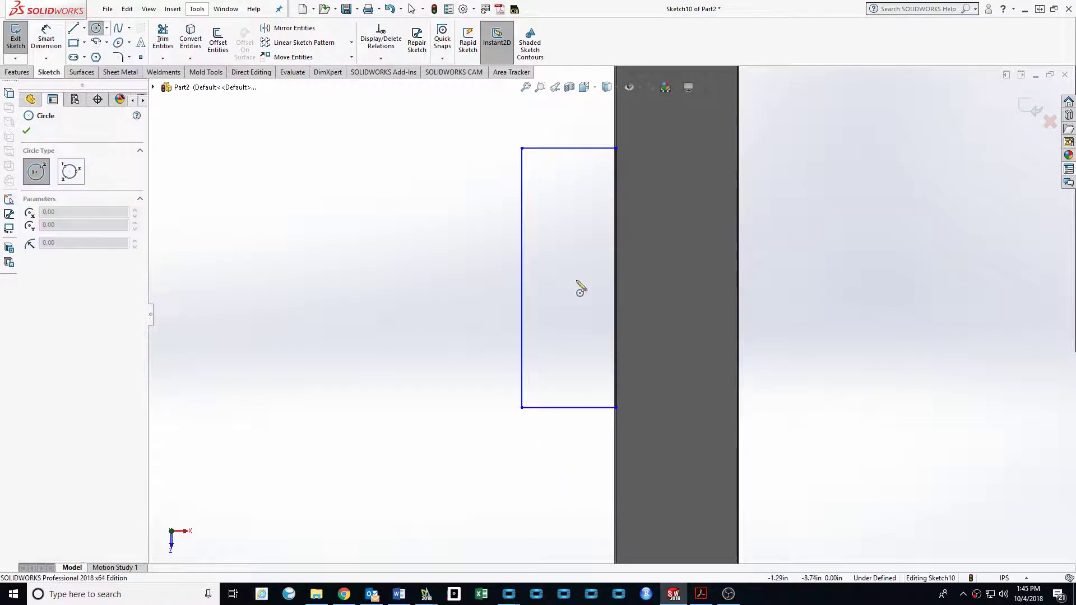
left_click_drag(576, 280, 592, 279)
mouse_move(521, 263)
left_mouse_down()
mouse_move(576, 263)
mouse_move(522, 296)
mouse_move(521, 356)
left_mouse_up()
key("Escape")
- Dimension the tab's 7.00 distance from the part edge
left_click(386, 358)
right_click_drag(386, 357, 386, 291)
left_click(521, 211)
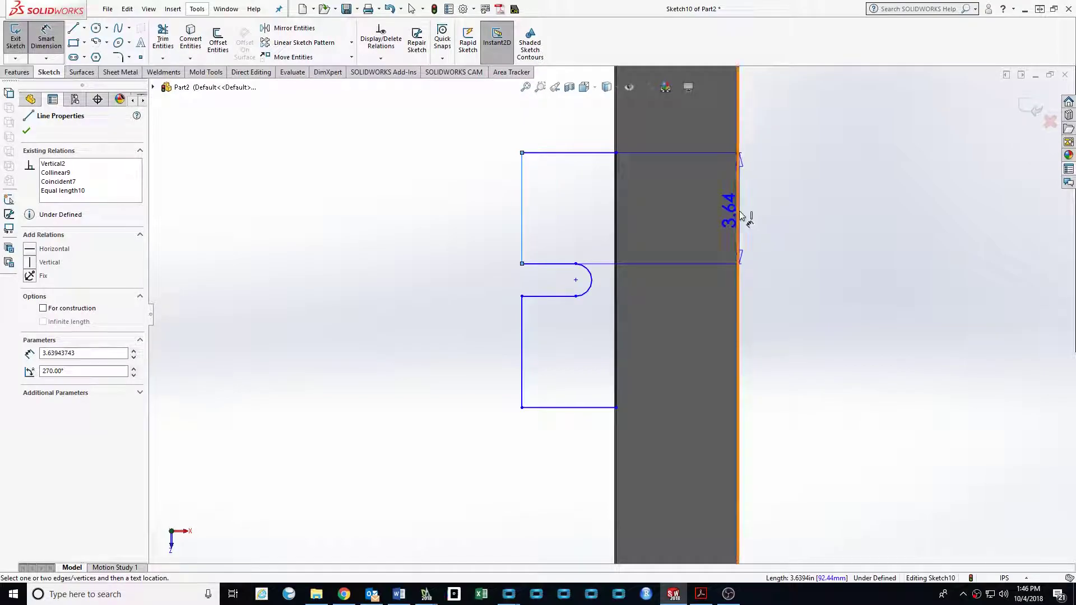
left_click(740, 217)
scroll(554, 252, "up", 2)
left_click(352, 148)
type("7")
key("Return")
scroll(382, 410, "up", 1)
- Dimension the slot width to 0.50 and the tab height to 4.00
left_click(470, 346)
left_click(470, 381)
left_click(361, 356)
type("0.5")
key("Return")
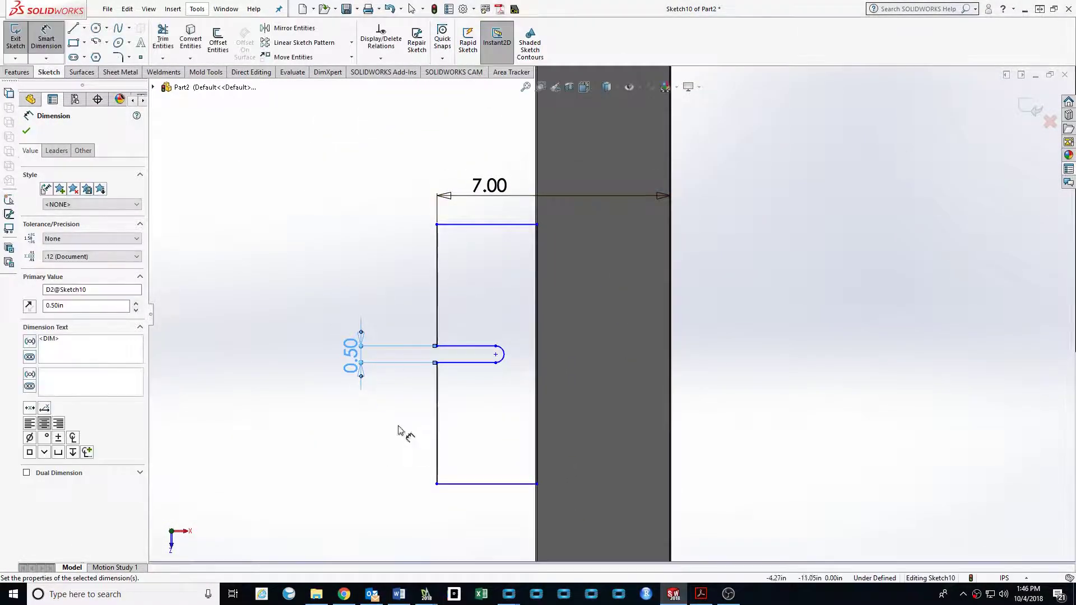
left_click(471, 225)
left_click(470, 483)
left_click(302, 353)
type("4")
key("Return")
- Change the slot width to 1.00 and orbit to inspect the new tab
key("Escape")
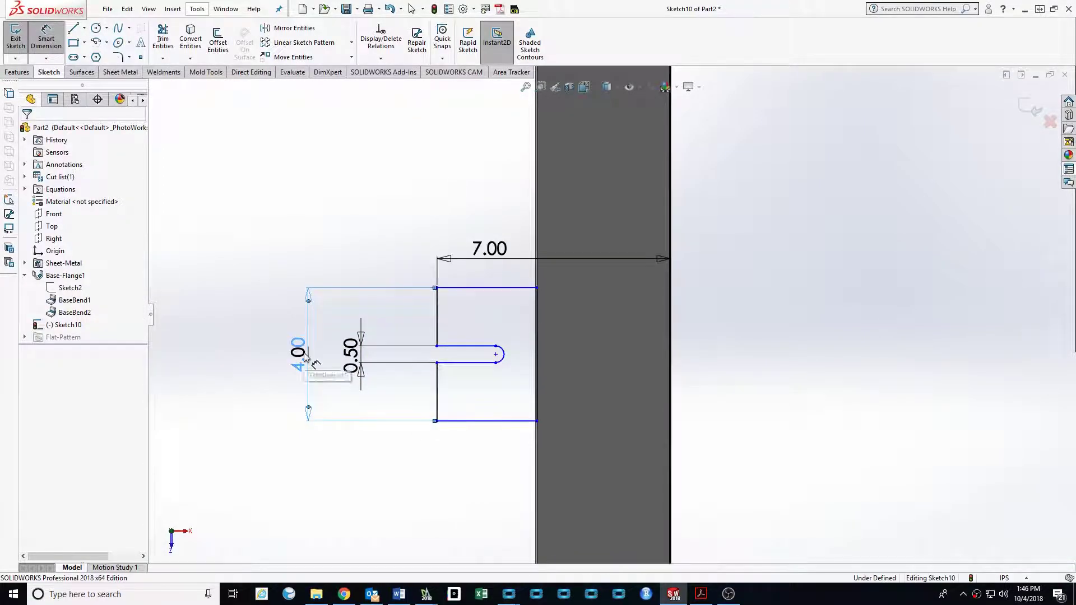
double_click(350, 352)
type("1")
key("Return")
key("Return")
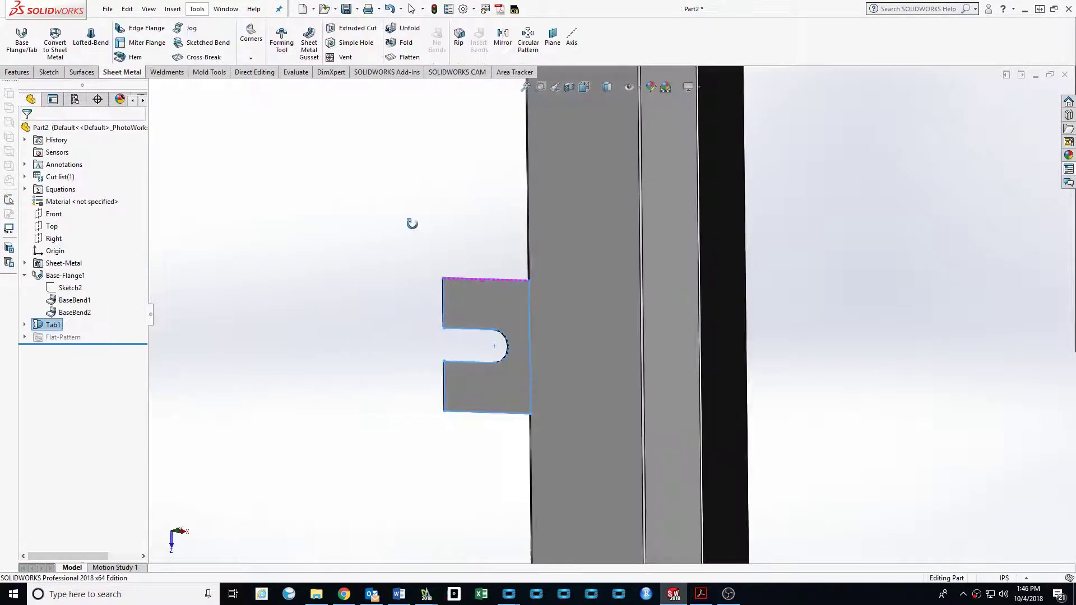
mouse_move(412, 223)
middle_mouse_down()
mouse_move(482, 265)
mouse_move(501, 369)
middle_mouse_up()
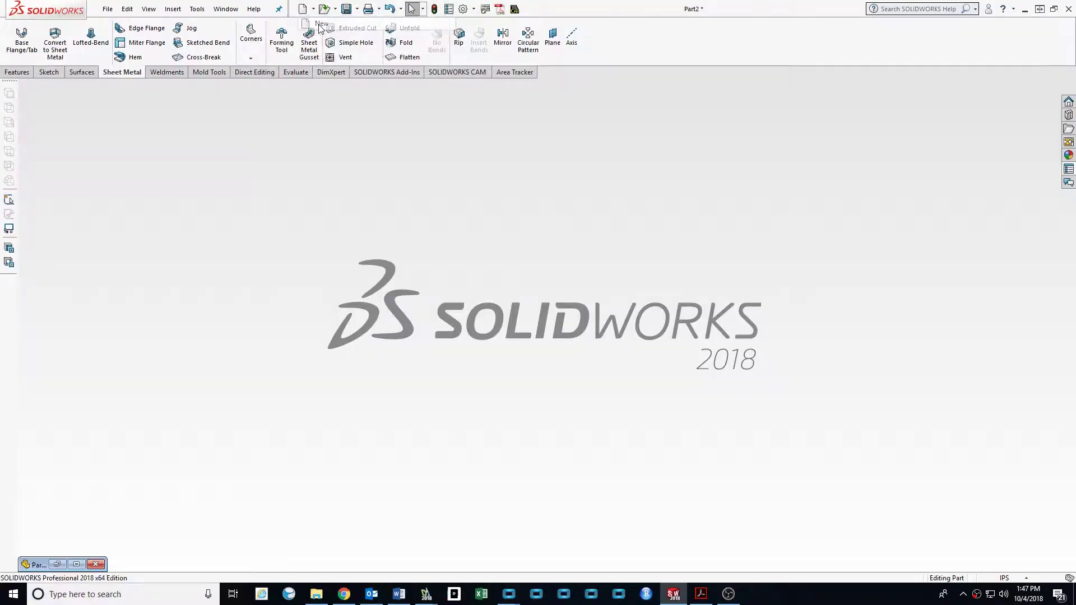
- Create a new part and start a base flange sketch on the Top plane
left_click(320, 25)
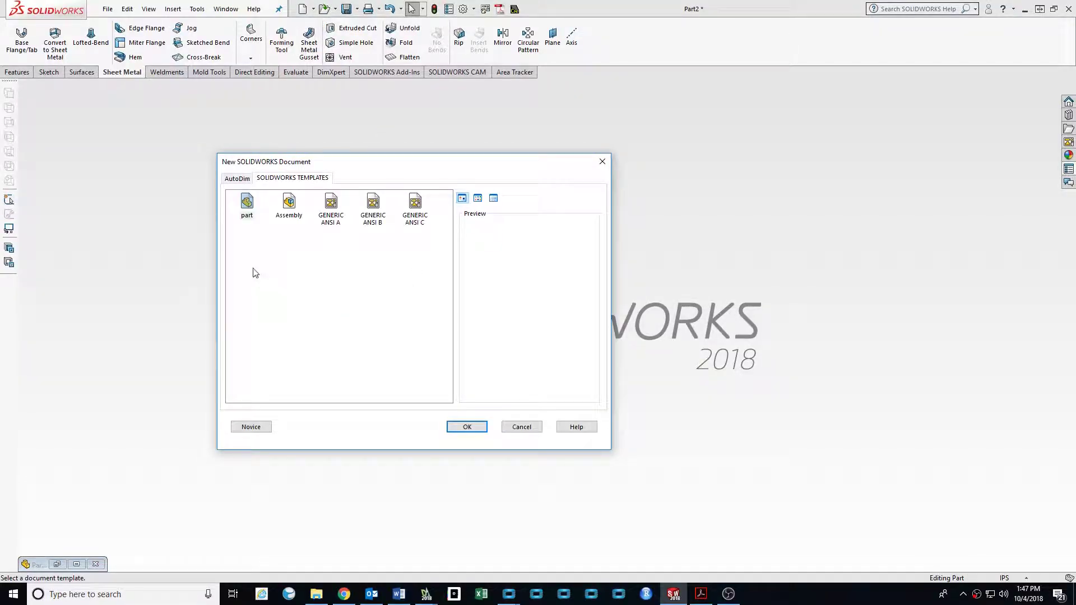
left_click(248, 206)
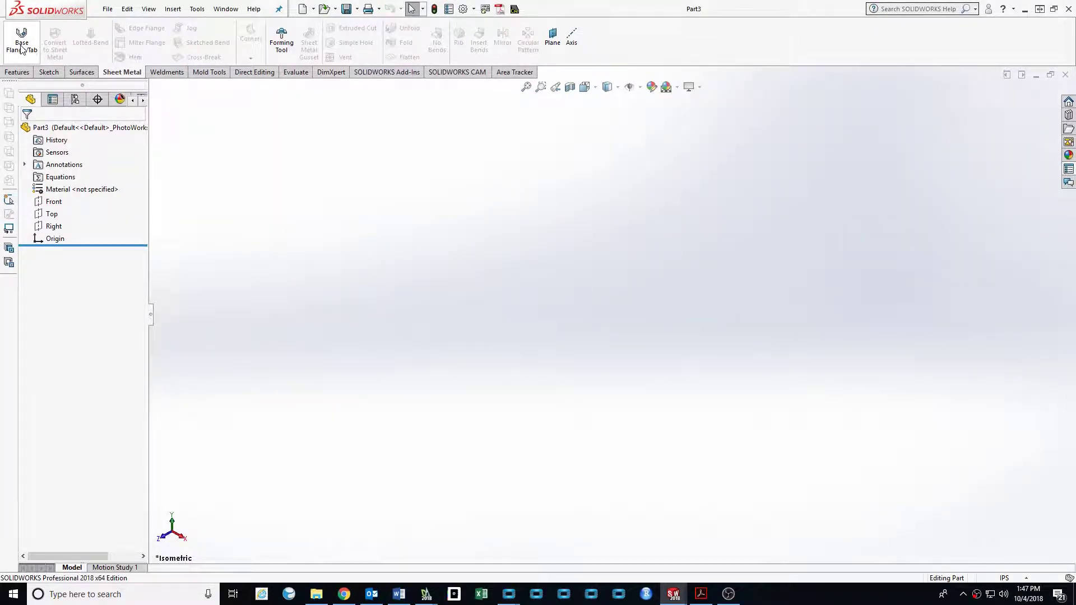
left_click(21, 43)
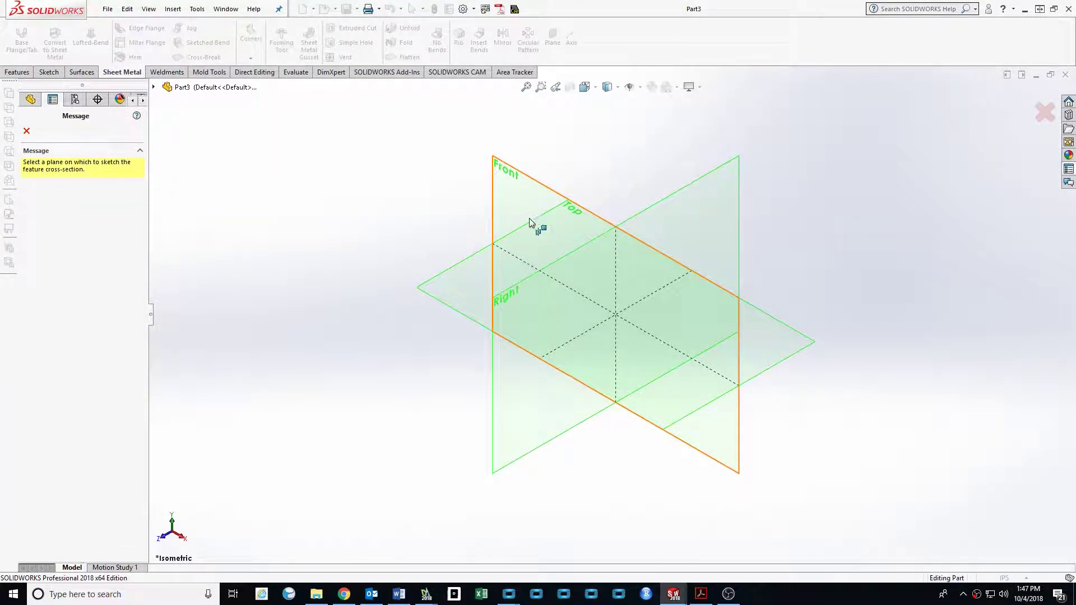
left_click(471, 304)
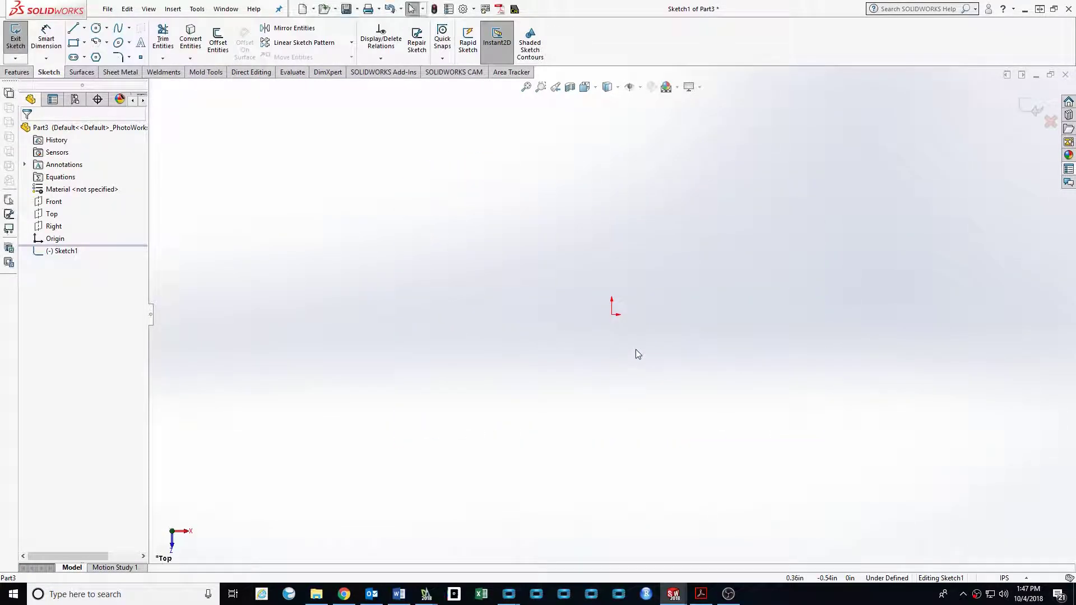
- Sketch the closed rectangular strip profile with a notch in its top edge
left_click(73, 27)
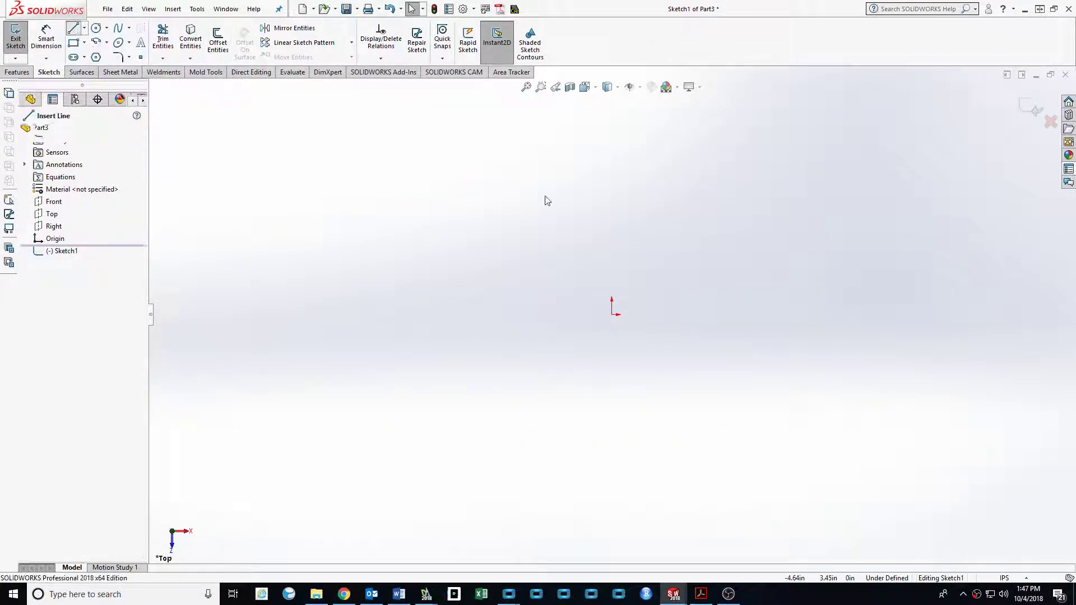
left_click(611, 315)
left_click(612, 190)
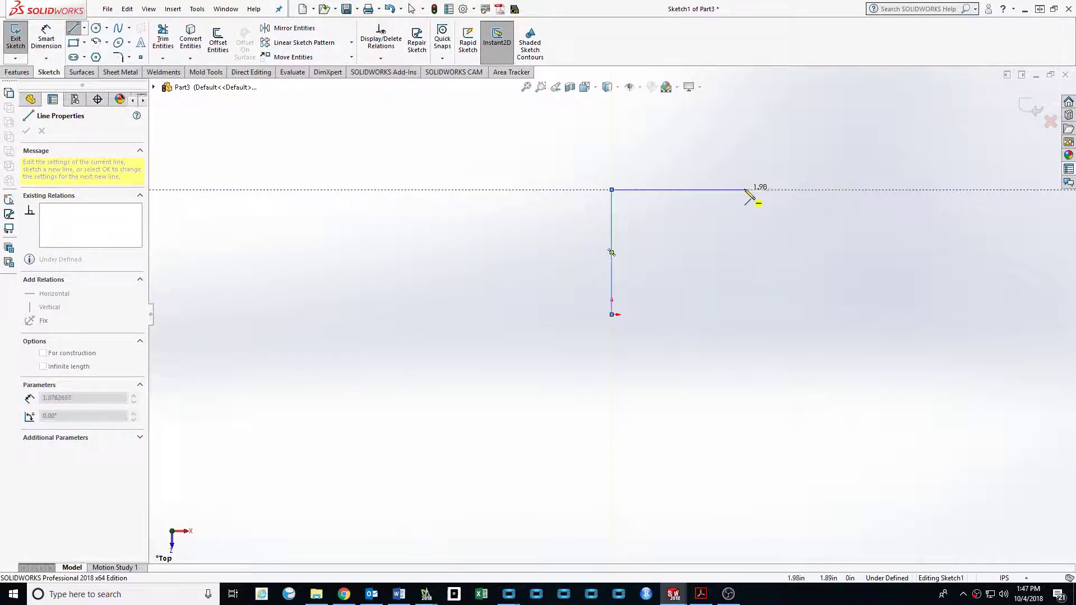
left_click(799, 191)
left_click(849, 200)
left_click(948, 190)
left_click(949, 314)
left_click(611, 315)
key("Escape")
- Dimension the strip height to 2.00 and select the two top edge lines
left_click(368, 278)
left_click(324, 277)
key("Return")
left_click(588, 227)
left_click(438, 226, "ctrl")
left_click(611, 360)
- Dimension the overall strip length, changing it from 50.00 to 20.00
right_click_drag(612, 360, 603, 272)
left_click(360, 227)
left_click(644, 227)
left_click(555, 174)
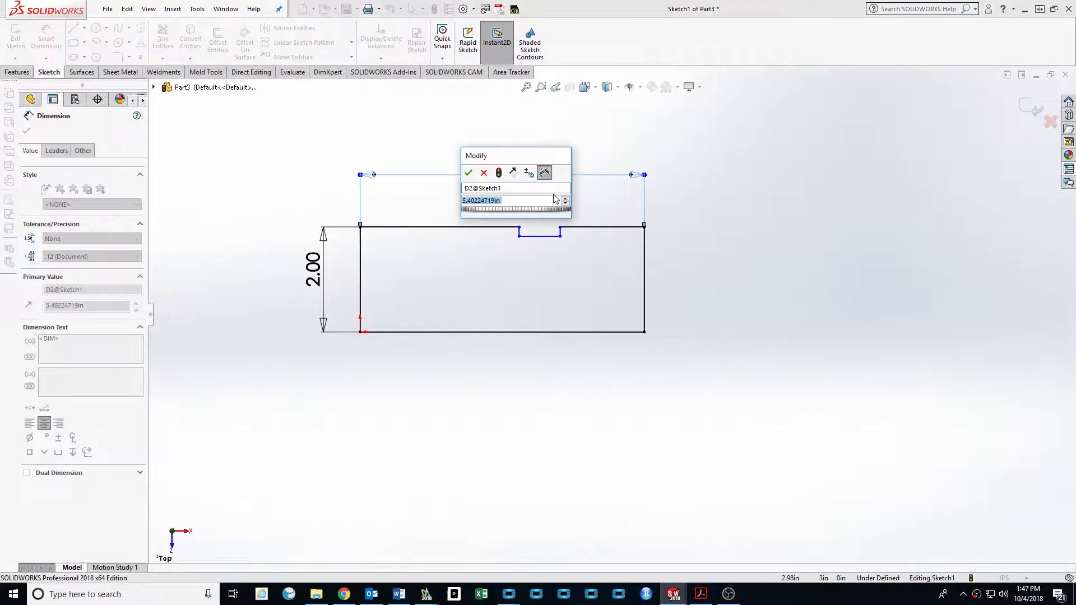
type("50")
key("Return")
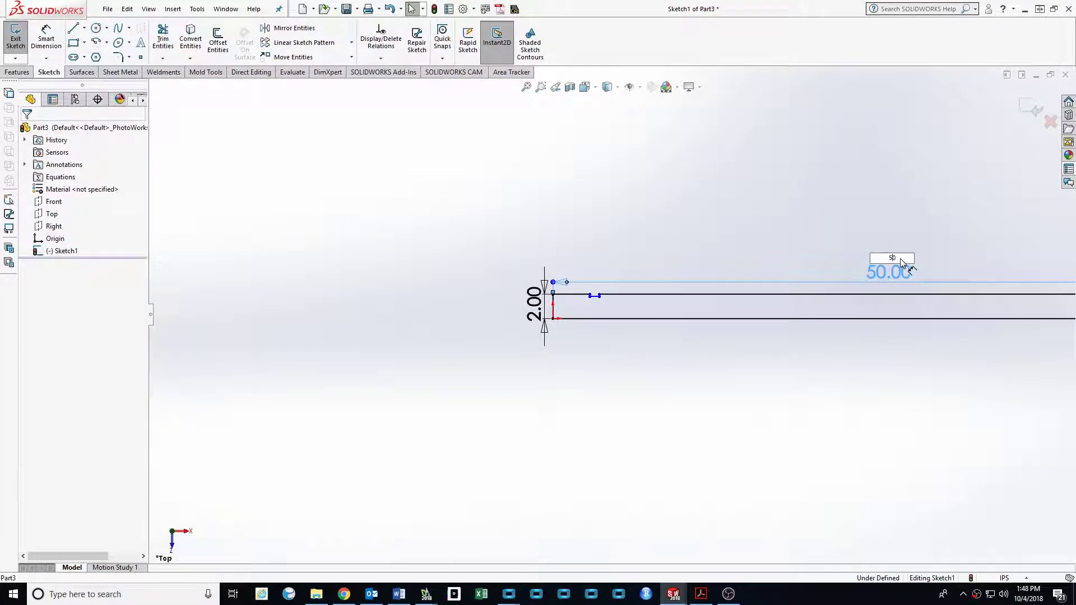
type("20")
key("Return")
key("f")
- Draw a centerline from the notch middle to the bottom edge midpoint
right_click_drag(624, 378, 624, 336)
left_click(371, 223)
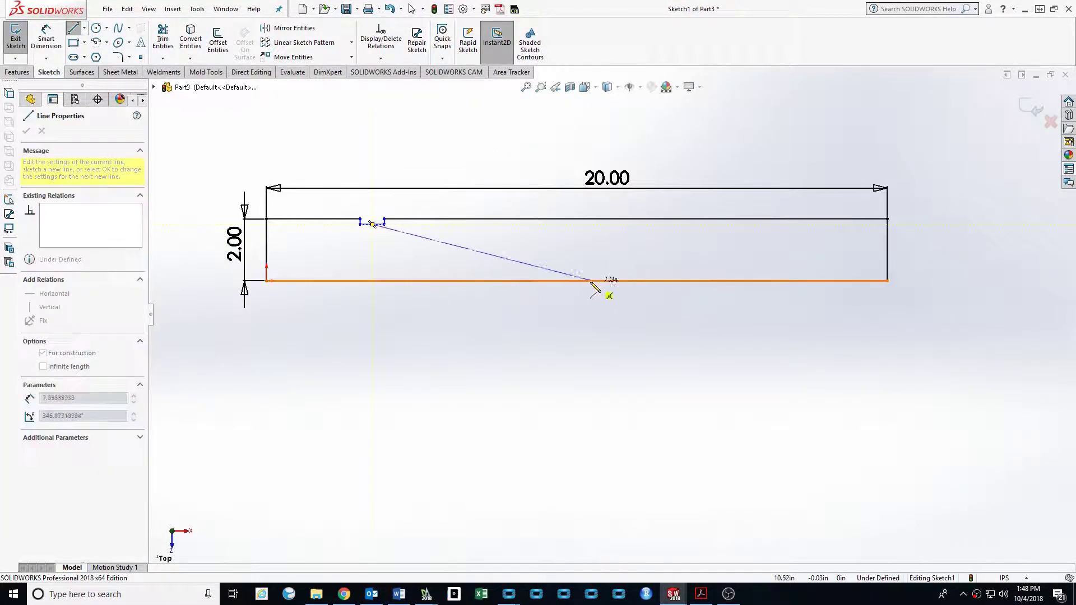
left_click(576, 281)
key("Escape")
left_click(49, 307)
left_click(697, 377)
key("f")
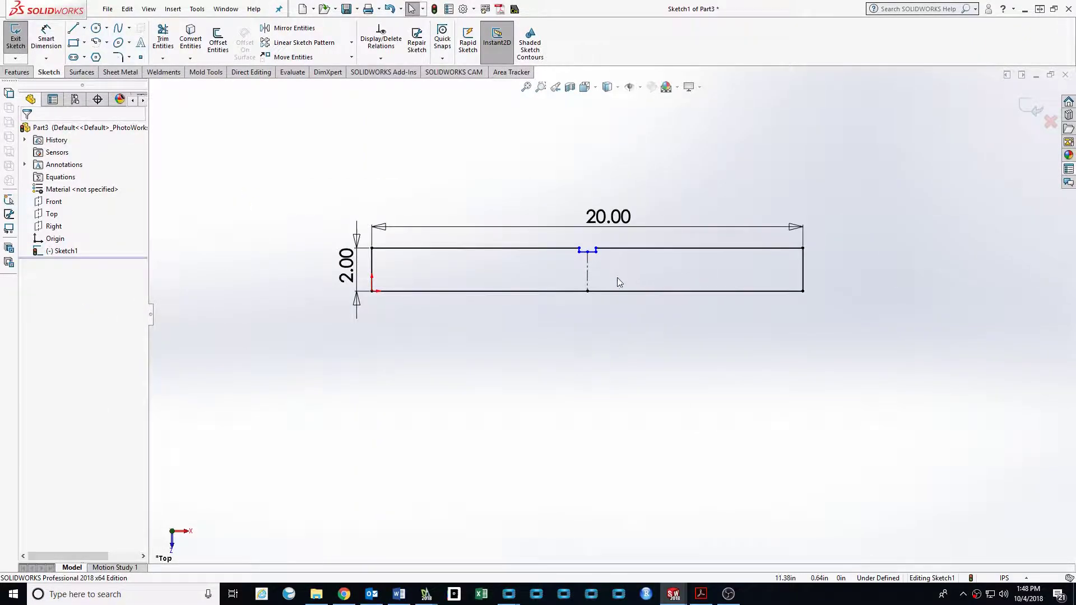
scroll(618, 281, "down", 2)
right_click_drag(617, 282, 612, 216)
- Dimension the notch width to 1.00 and begin its depth dimension
left_click(612, 216)
left_click(660, 244)
type("1")
key("Return")
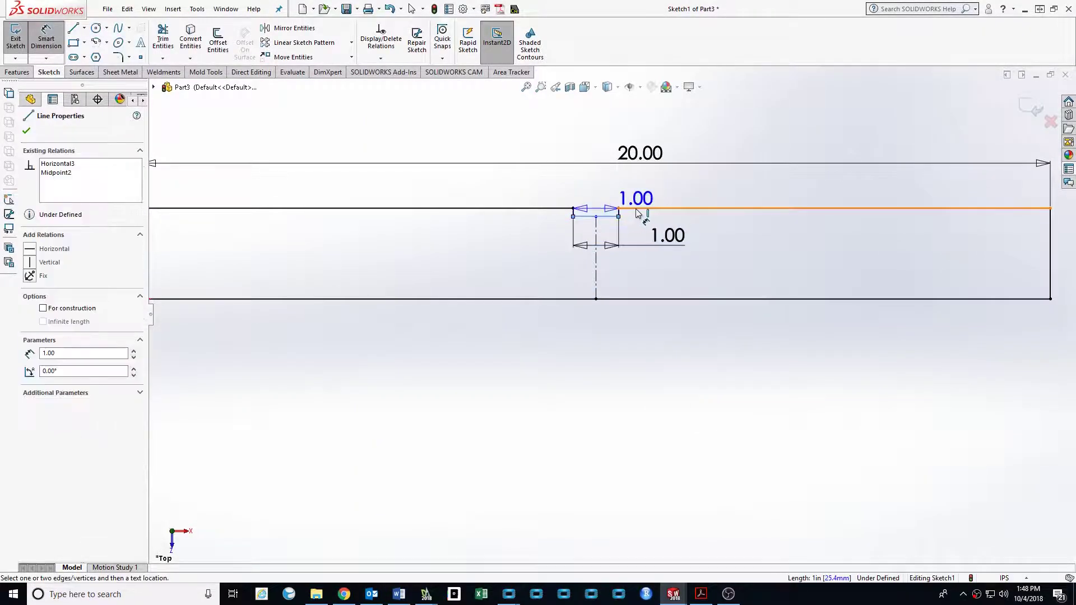
left_click(643, 208)
left_click(722, 176)
type("0.25")
key("Return")
- Apply the 0.25 notch depth and 0.25in thickness, accept the flange, and orbit the strip
key("Escape")
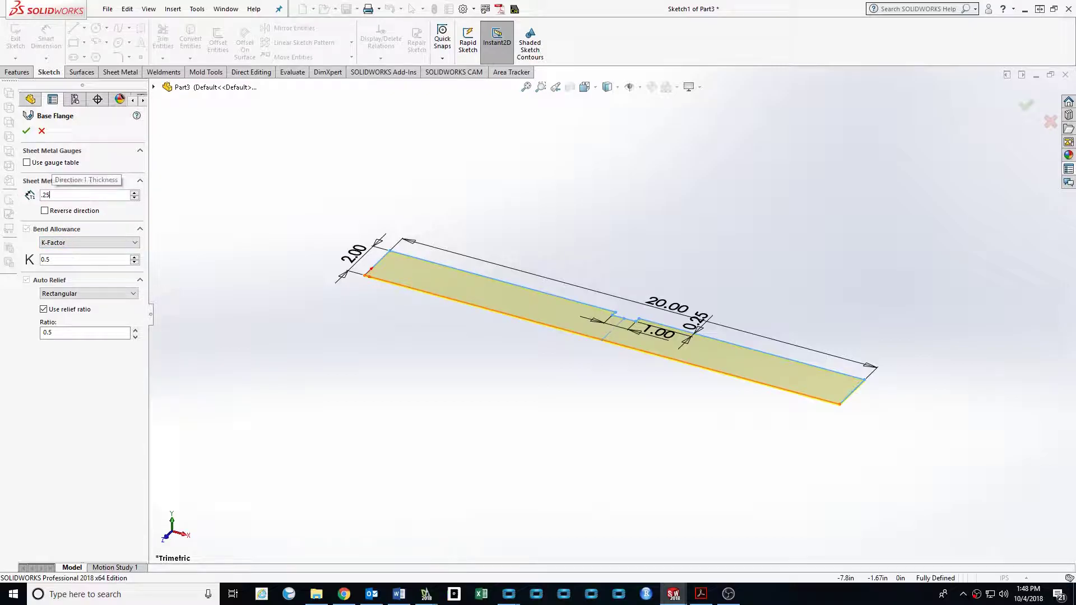
key("Return")
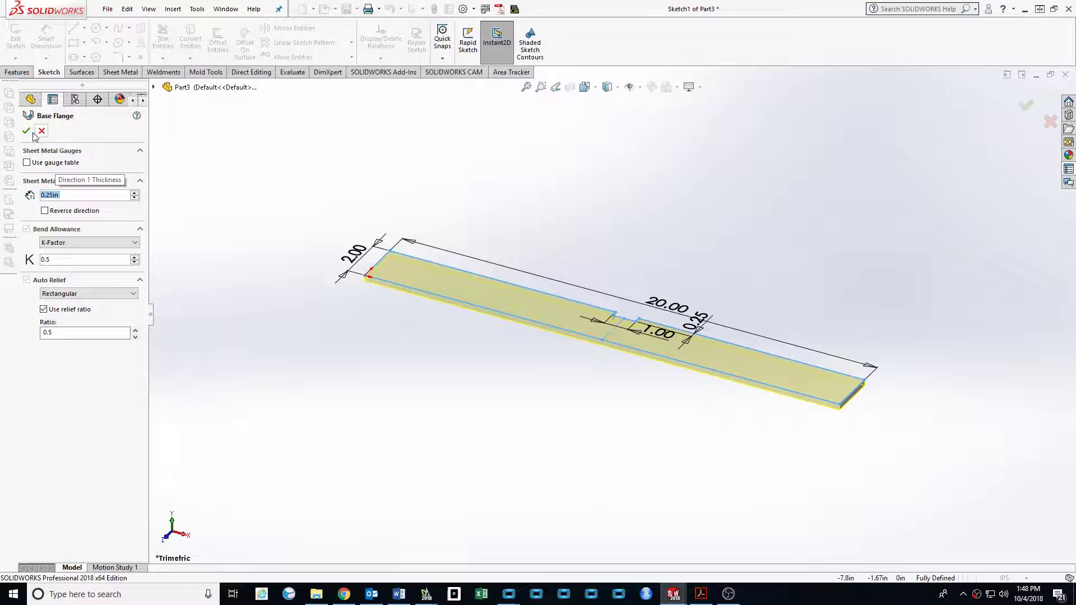
left_click(32, 135)
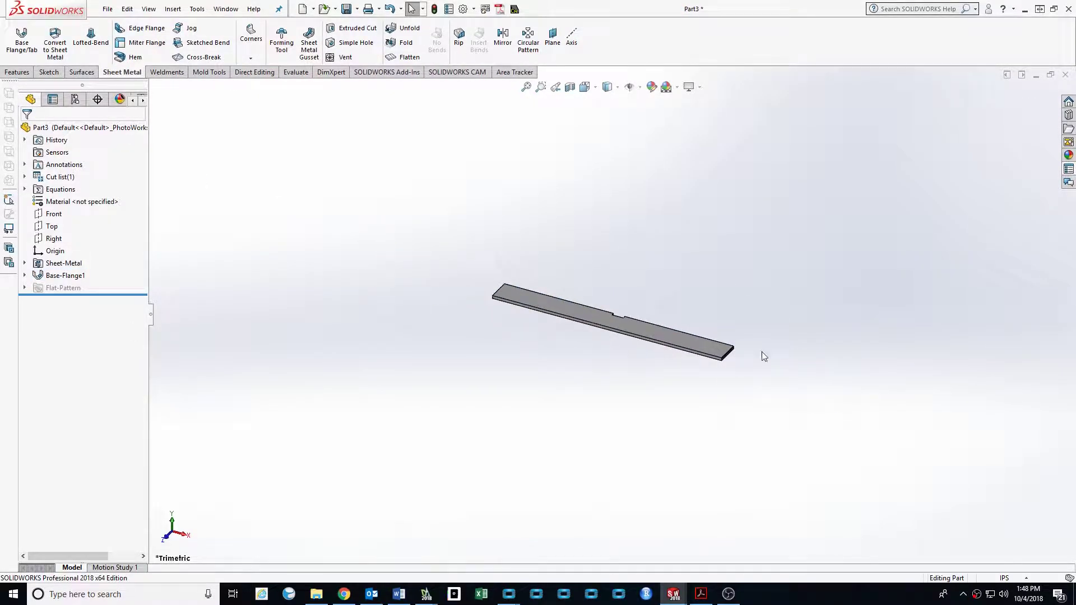
scroll(761, 351, "down", 3)
middle_click_drag(605, 373, 547, 347)
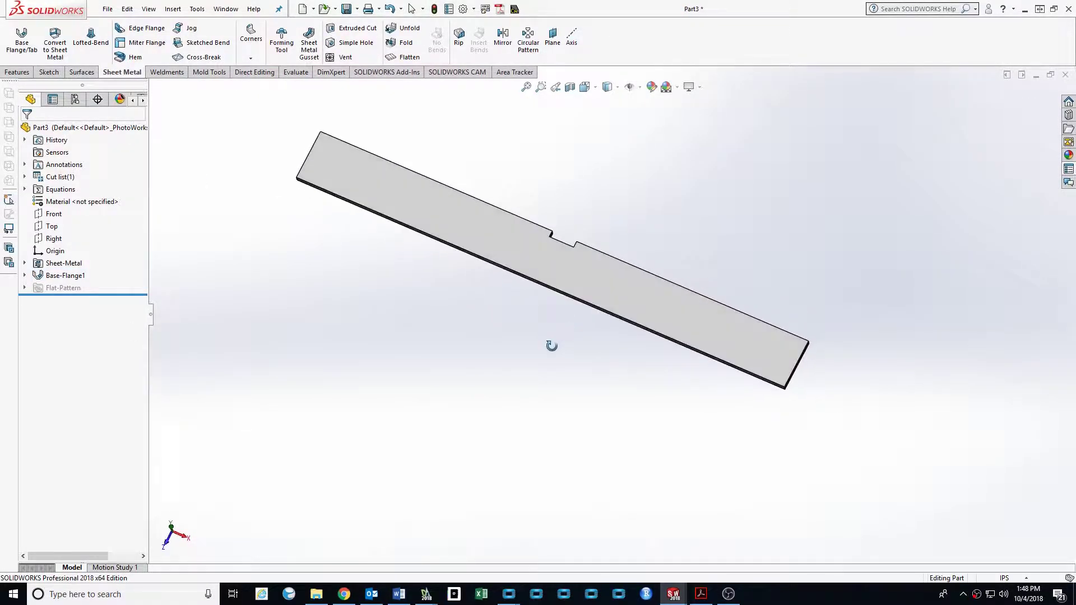
middle_click_drag(547, 347, 724, 221)
- Sketch a corner rectangle on the left end of the strip's top face
key("ctrl+7")
left_click(49, 71)
left_click(15, 38)
left_click(438, 219)
left_click(74, 43)
left_click(410, 243)
left_click(385, 351)
- Add a construction line across the rectangle, shift it, and relate its points
left_click(385, 297)
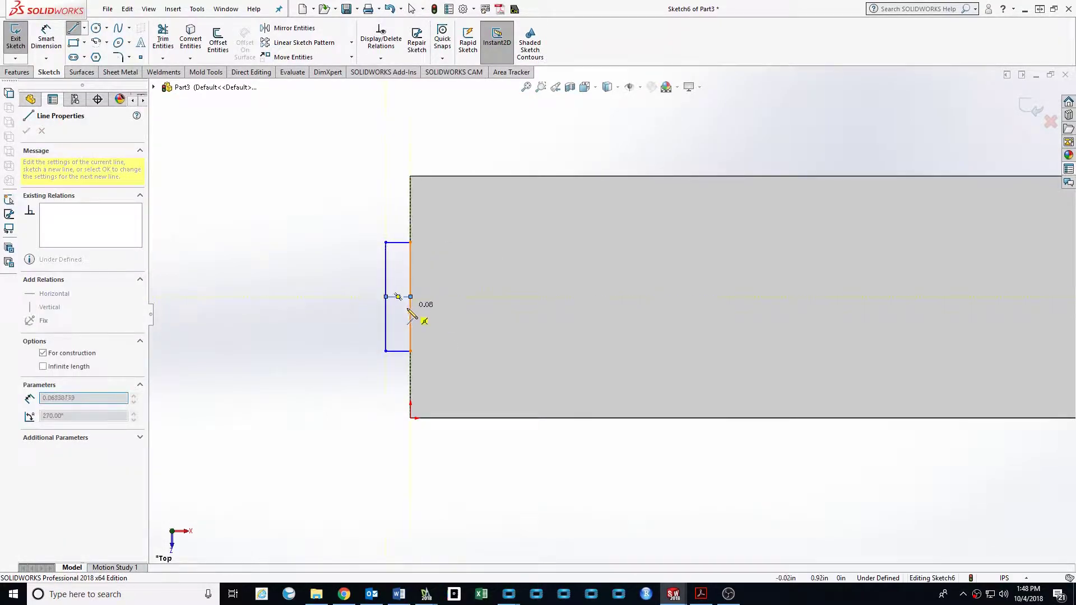
left_click(410, 297)
key("Escape")
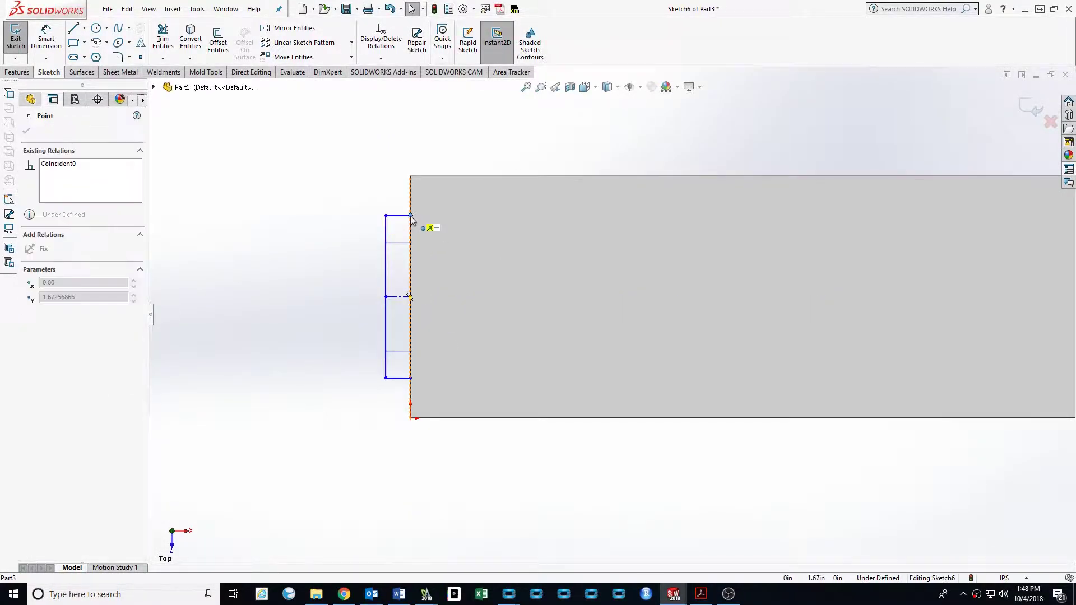
left_click_drag(385, 298, 384, 340)
left_click(412, 340)
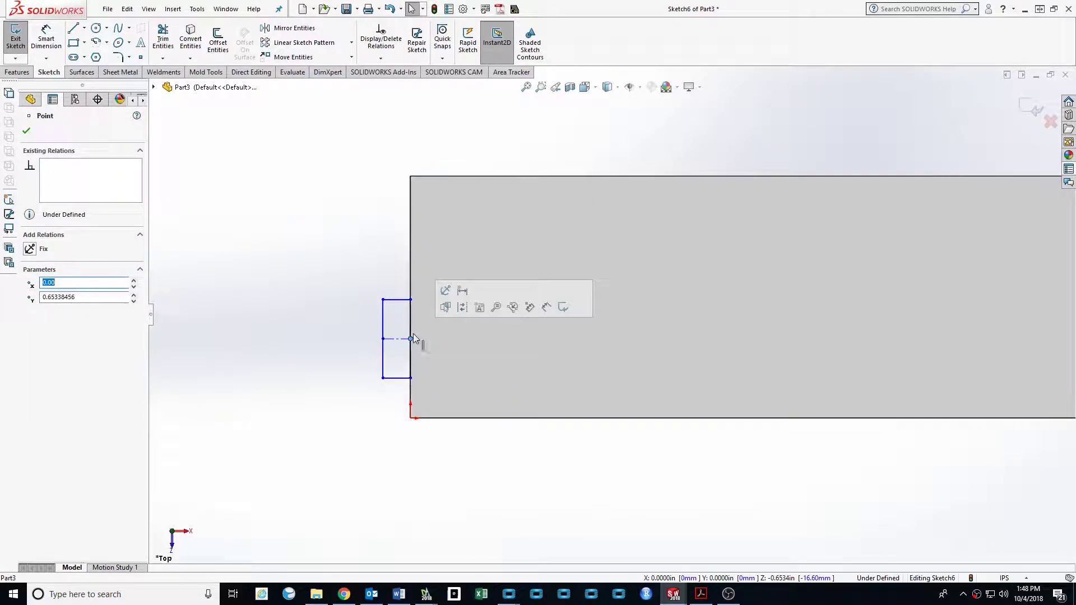
right_click(416, 294)
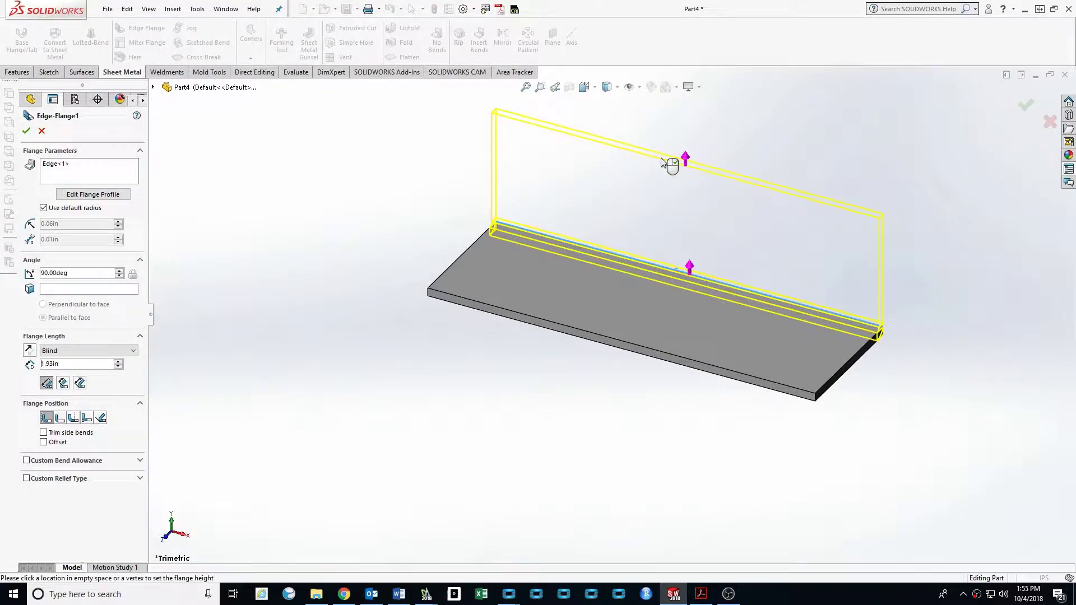
left_click(672, 163)
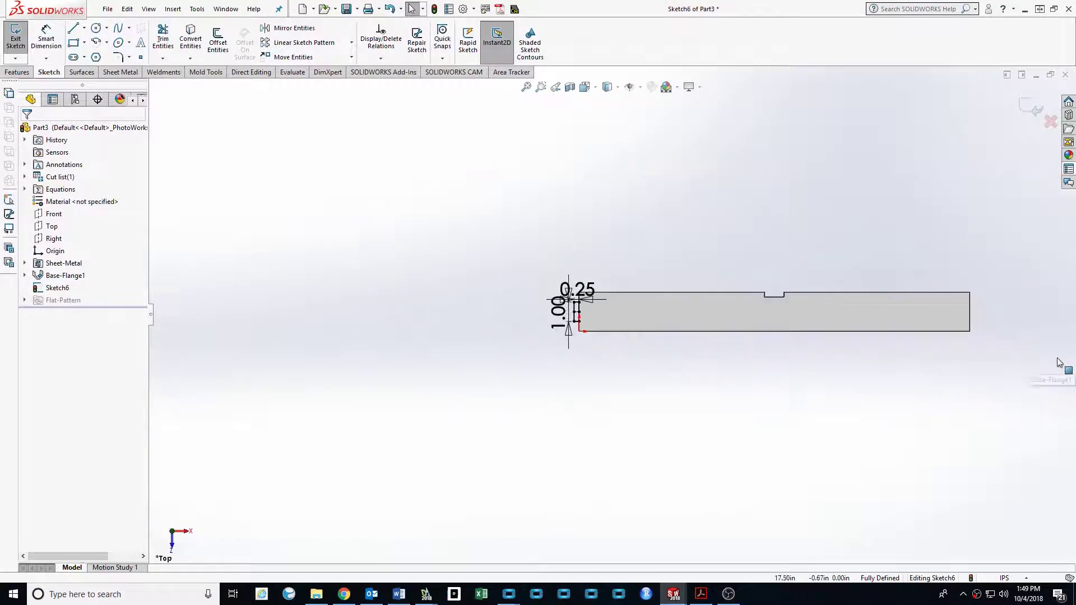
- Convert the 0.25 by 1.00 rectangle into Tab1 and select it
left_click(1040, 109)
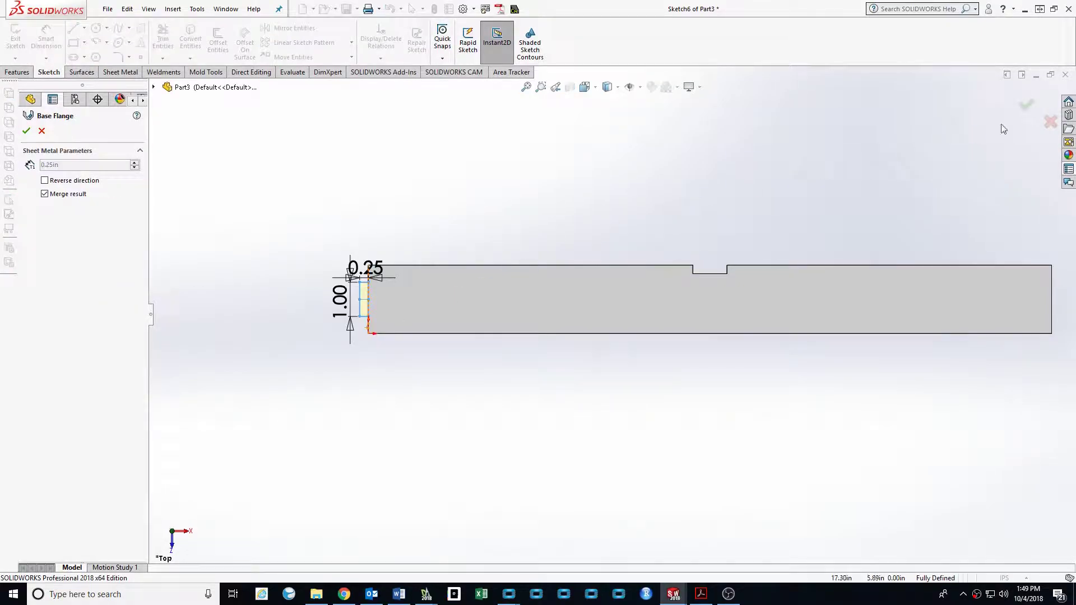
left_click(1031, 106)
left_click(52, 287)
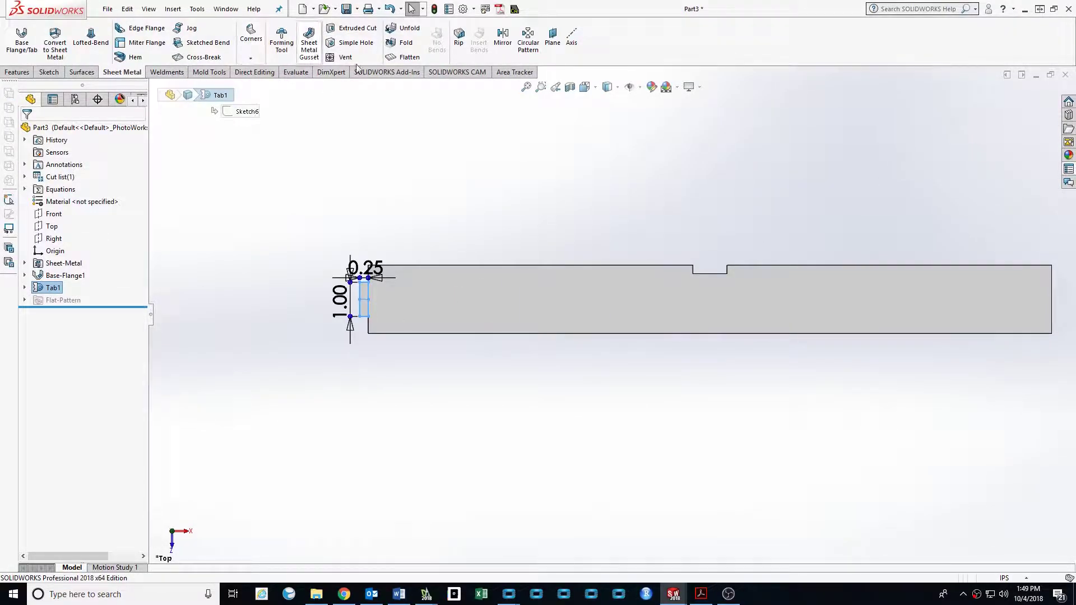
- Create reference plane Plane1 midway along the strip
left_click(486, 130)
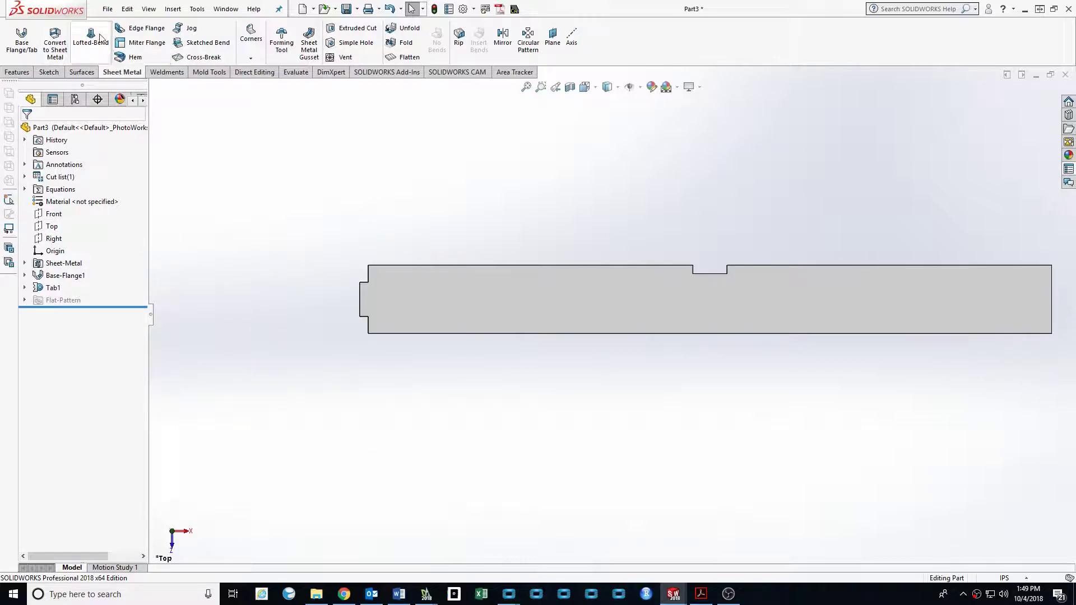
left_click(18, 72)
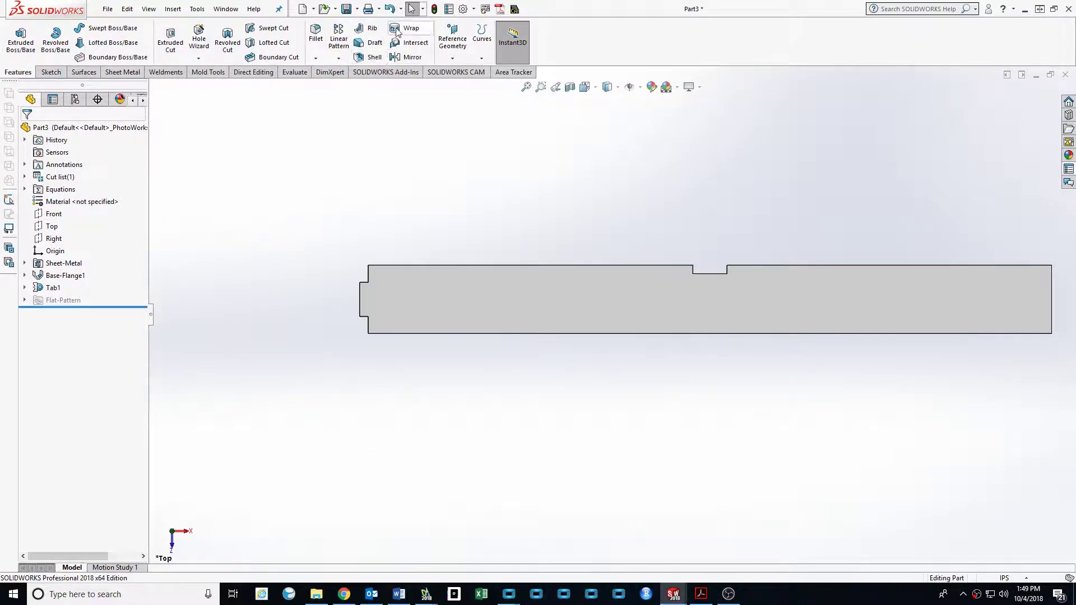
left_click(453, 38)
left_click(461, 69)
middle_click_drag(434, 238, 471, 281)
left_click(471, 282)
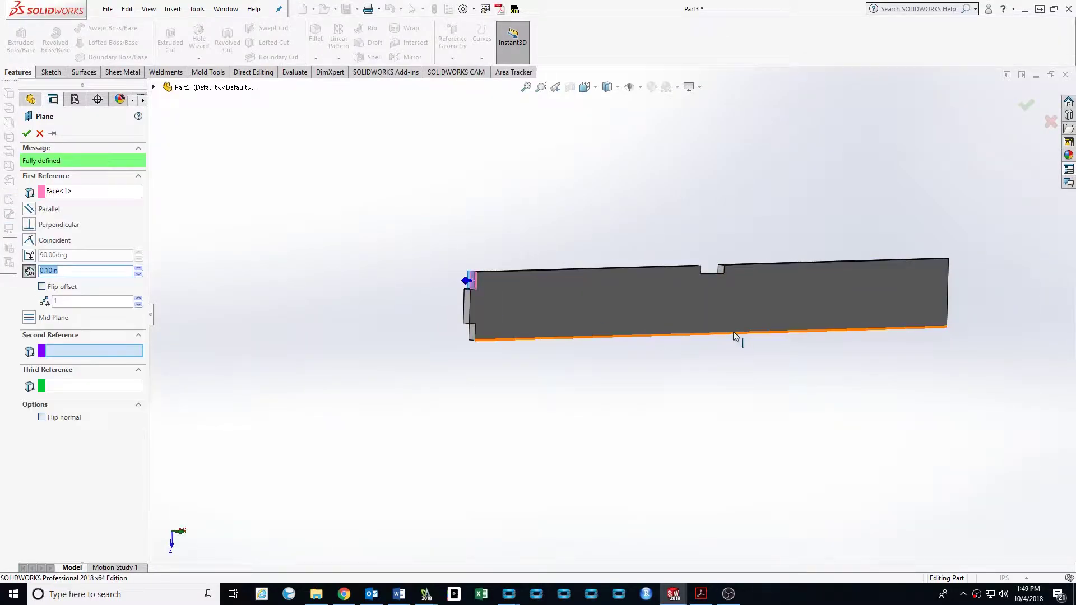
left_click(921, 278)
left_click(28, 132)
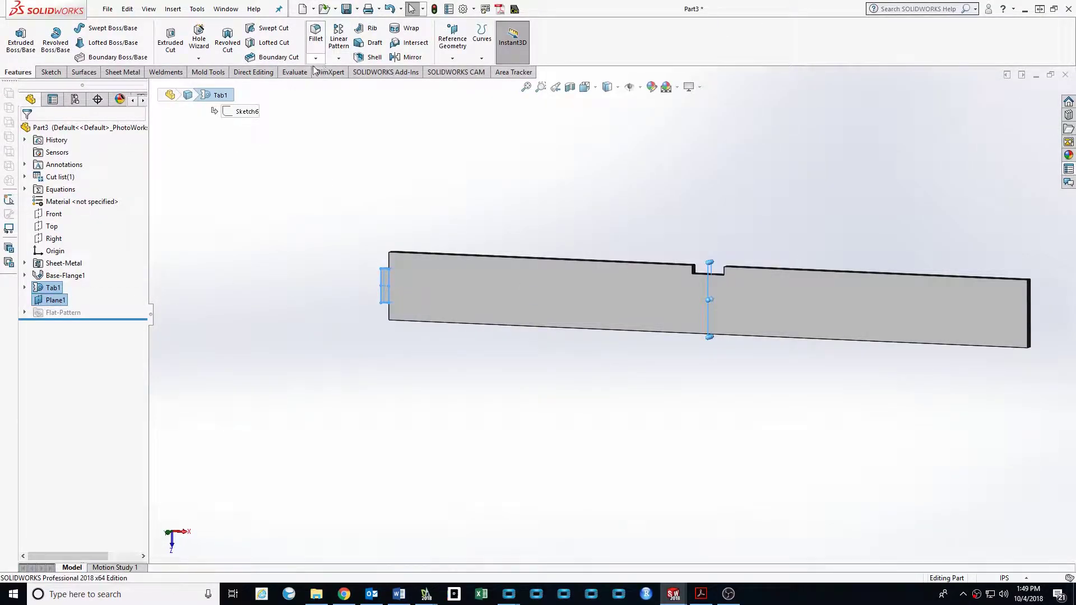
- Mirror Tab1 about Plane1, hide Plane1, and switch to the isometric view
left_click(409, 57)
left_click(26, 131)
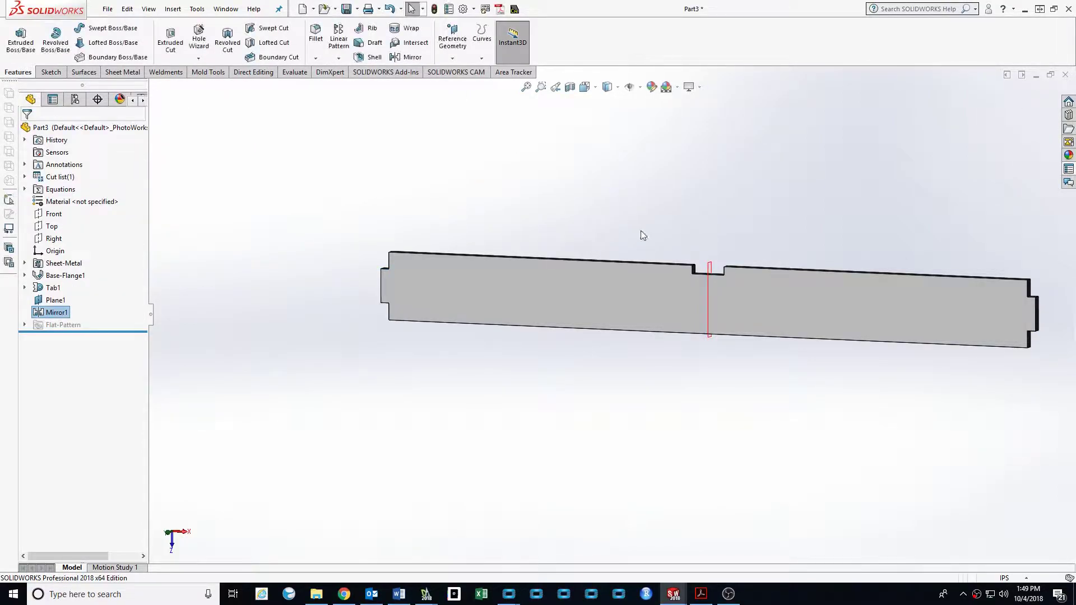
right_click(54, 300)
left_click(84, 268)
key("ctrl+7")
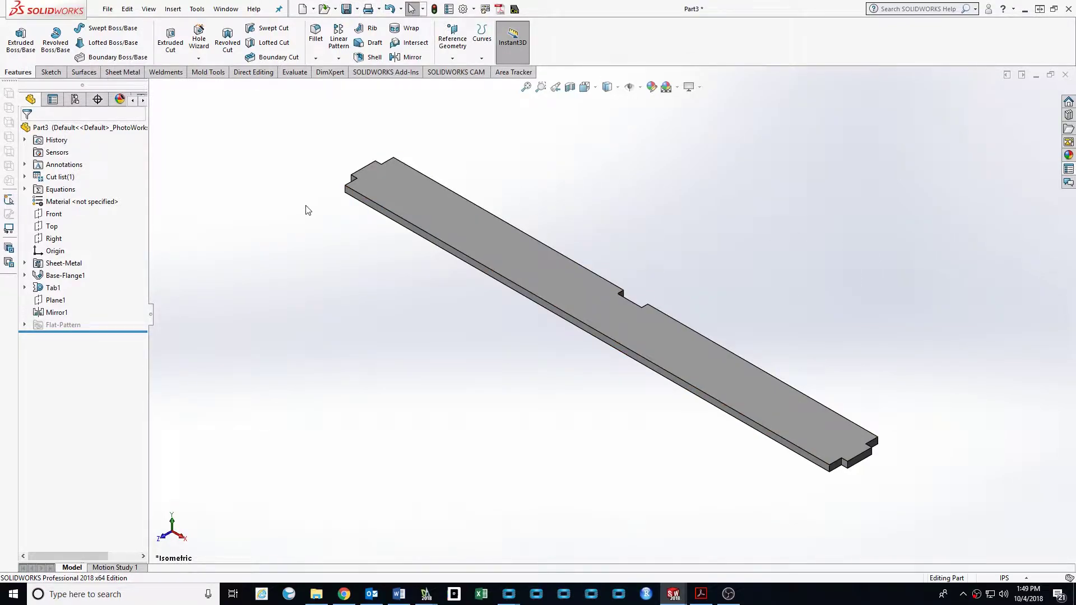
- Restore down the strip window and bring back the flange part window beside it
left_click(1037, 76)
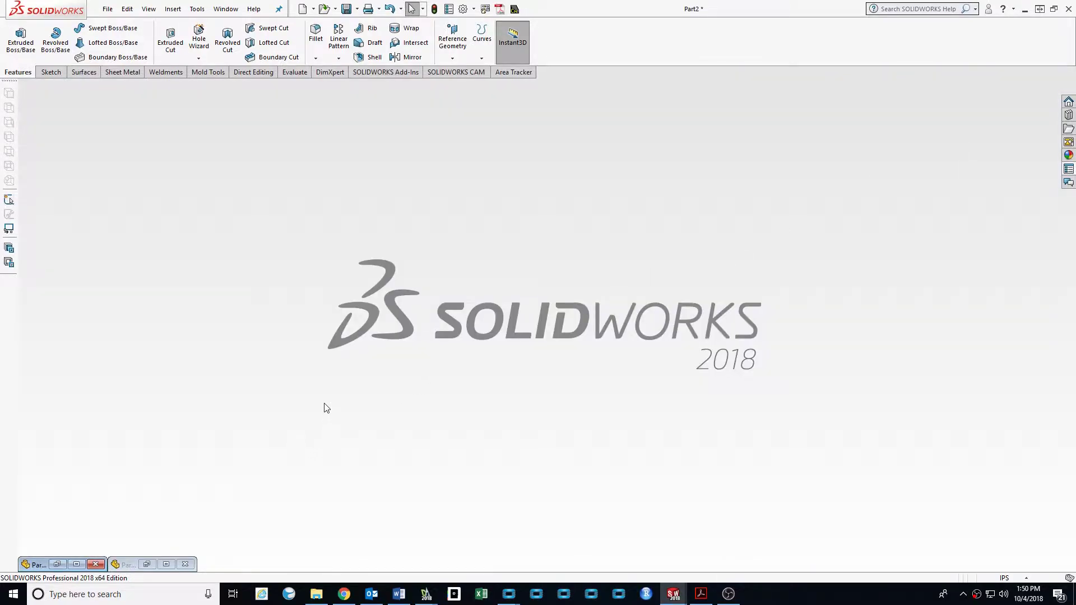
left_click(159, 564)
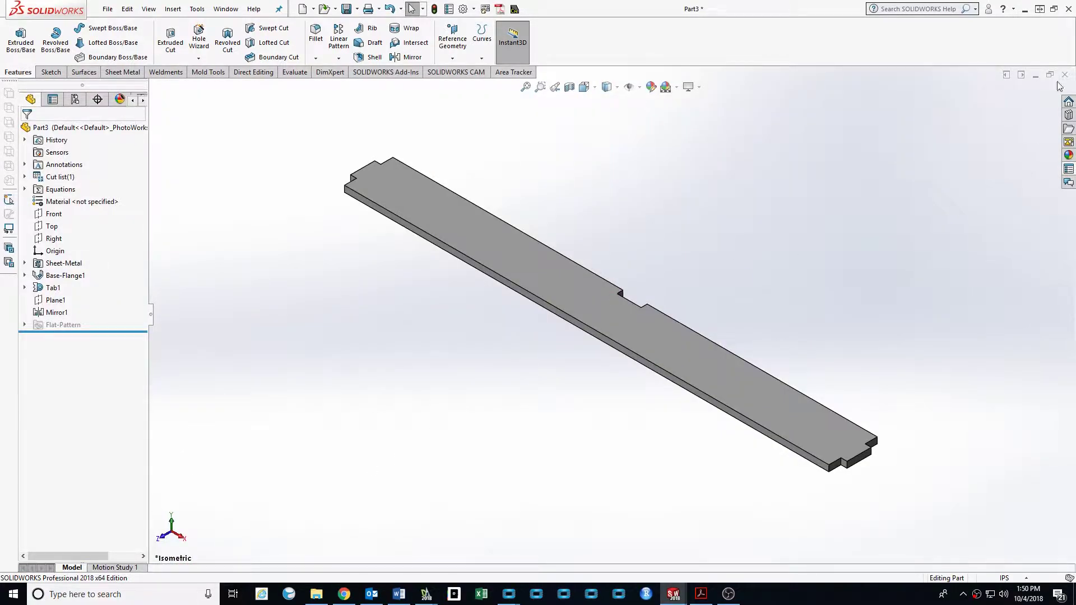
left_click(1049, 76)
left_click(57, 564)
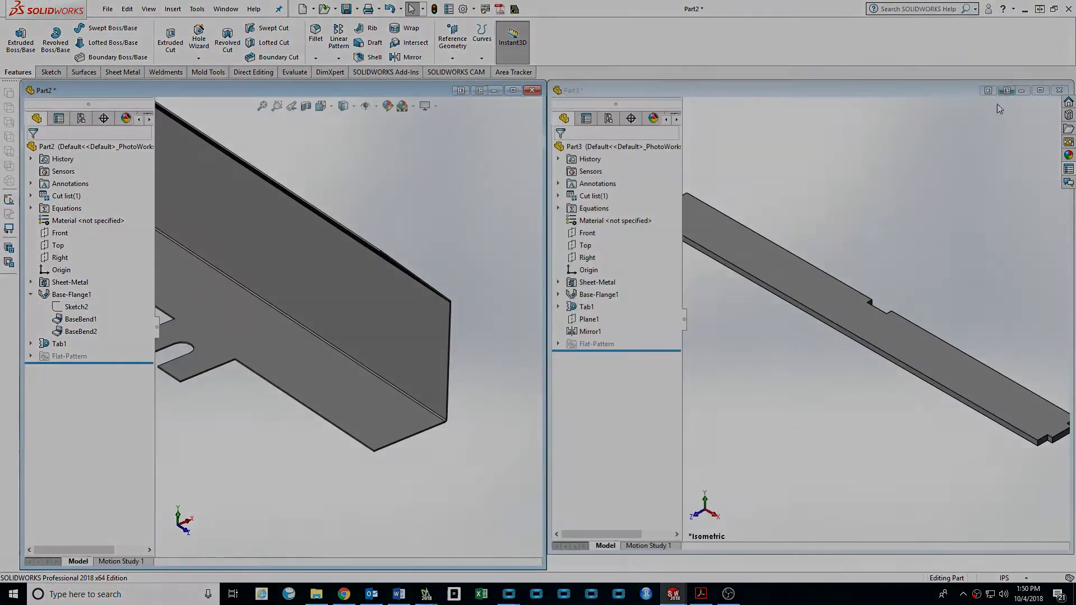